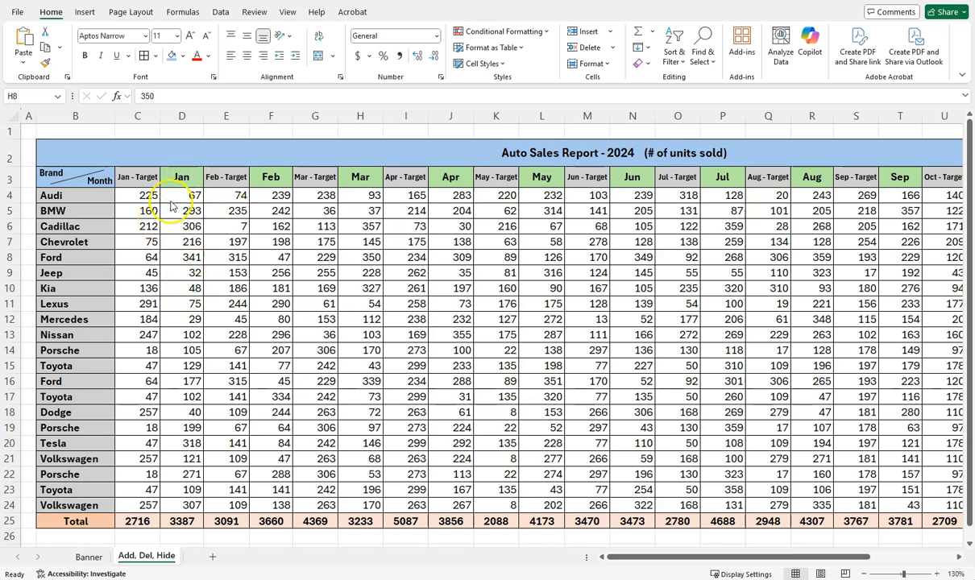
Insert a blank row directly above the first Ford row, at row 8
left_click(139, 197)
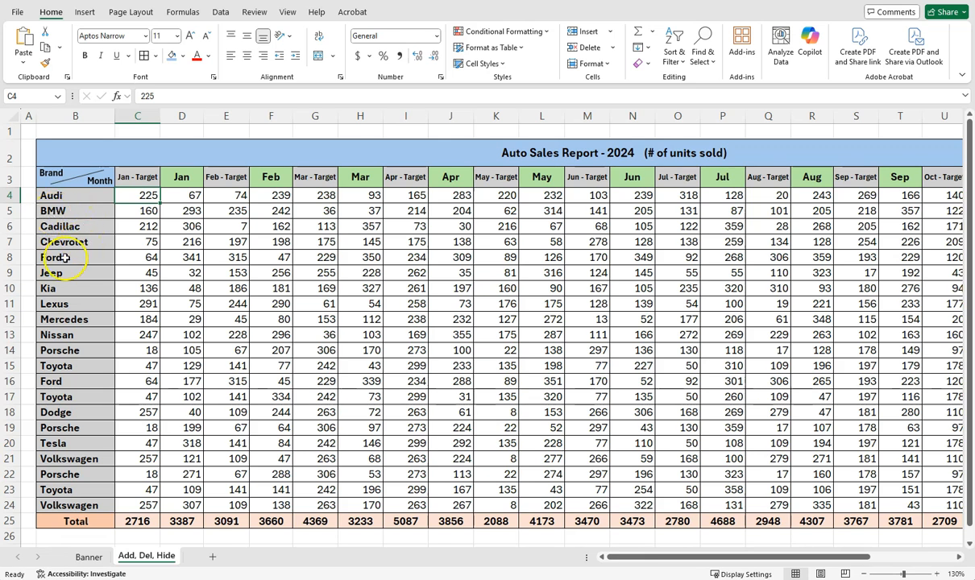
left_click(11, 242)
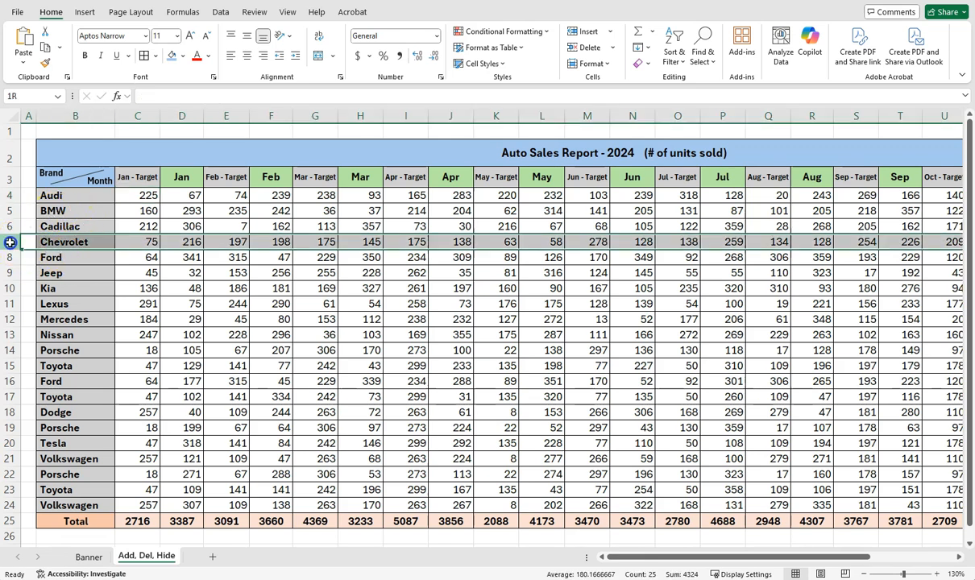
left_click(10, 257)
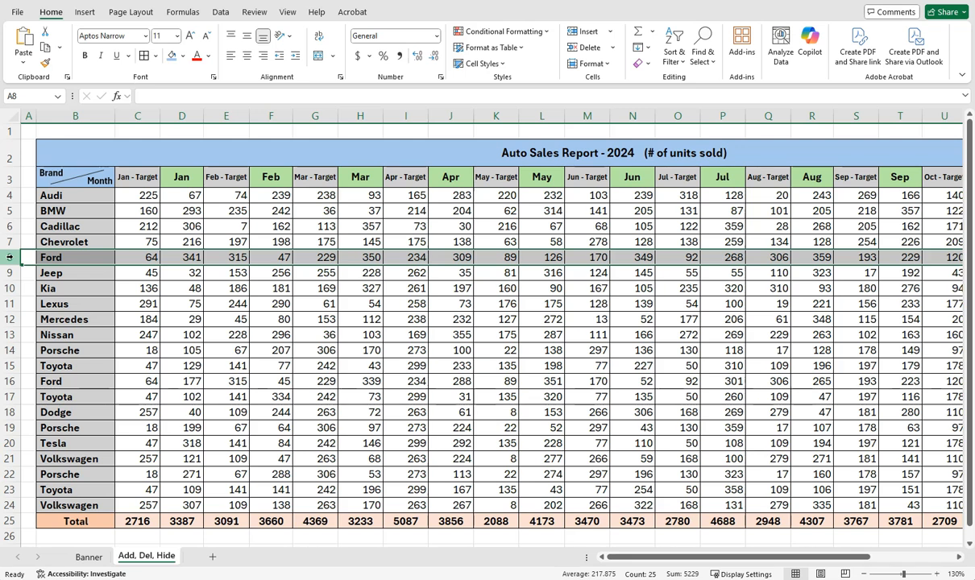
right_click(10, 257)
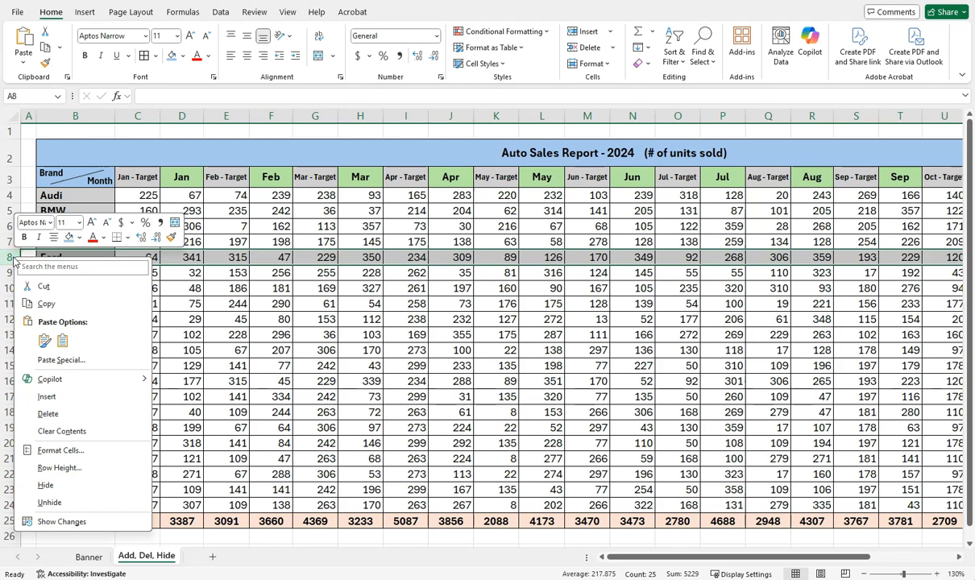
left_click(46, 399)
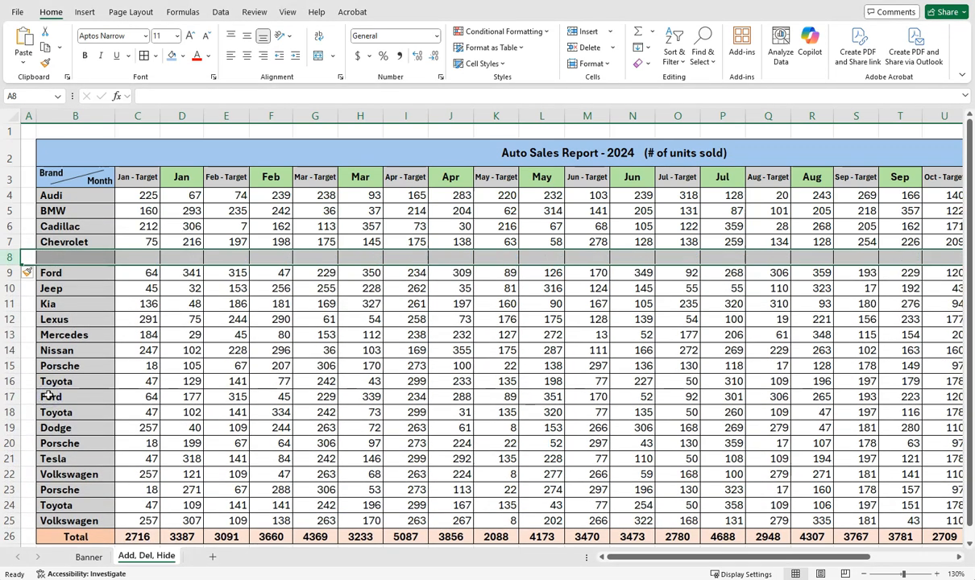
left_click(141, 282)
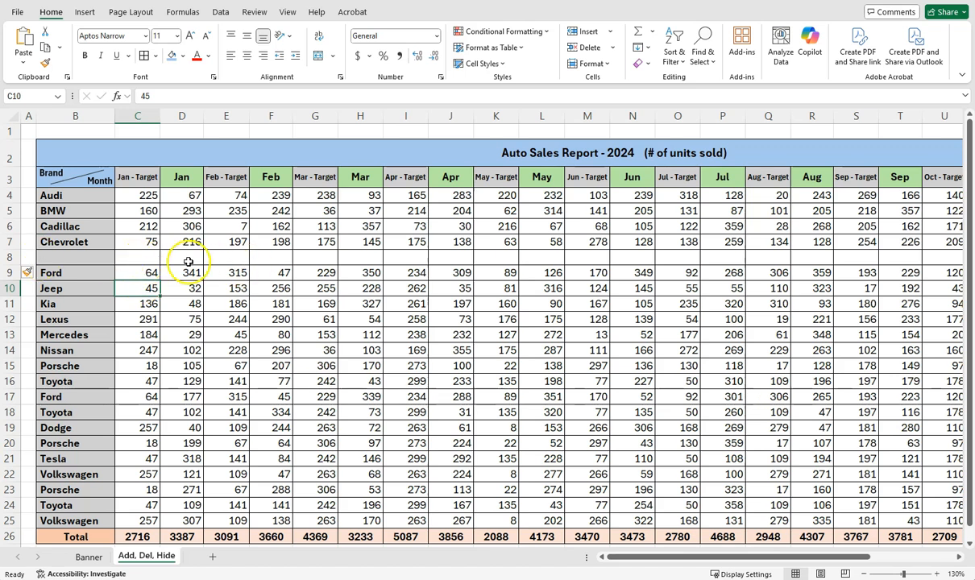
Insert a blank row directly above the Chevrolet row, at row 7
left_click(12, 241)
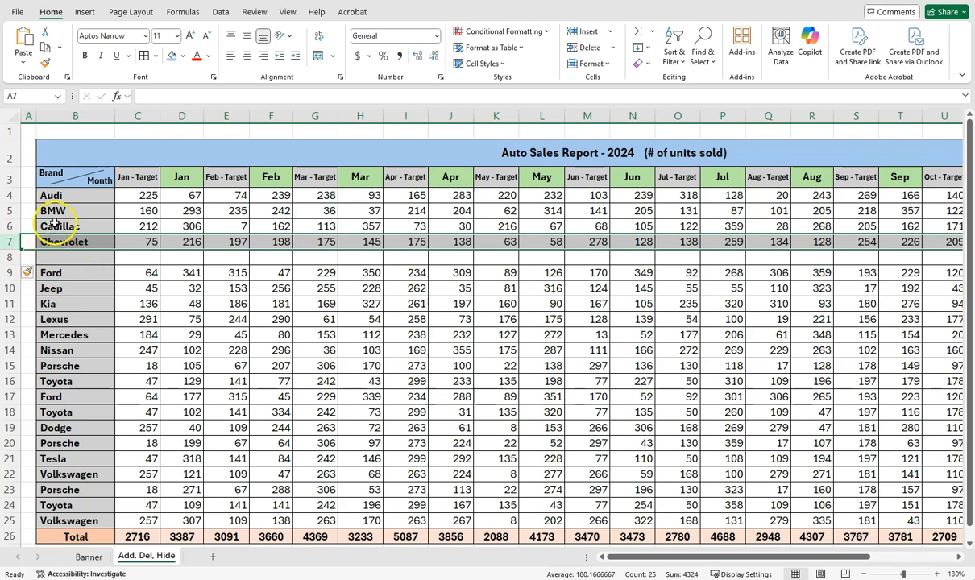
right_click(9, 242)
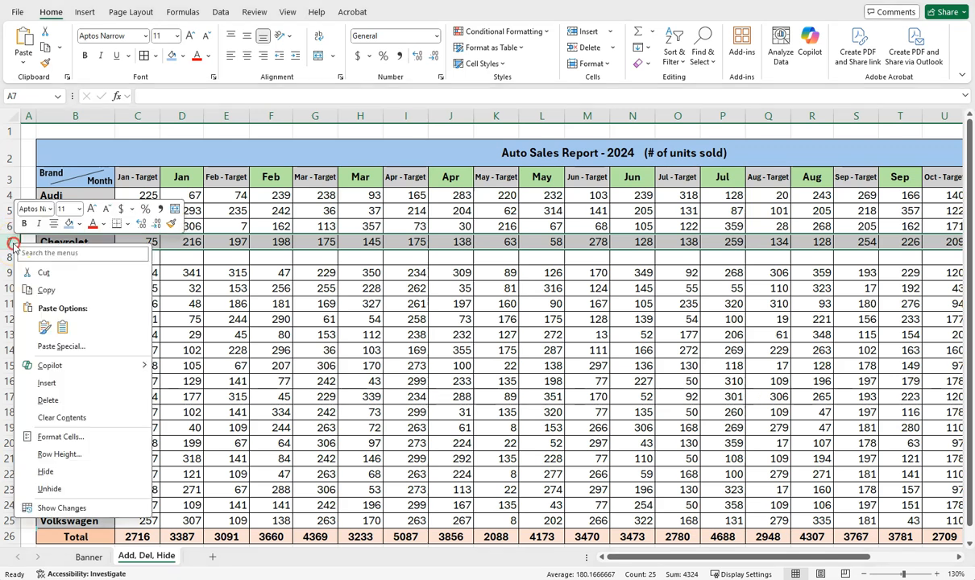
left_click(46, 384)
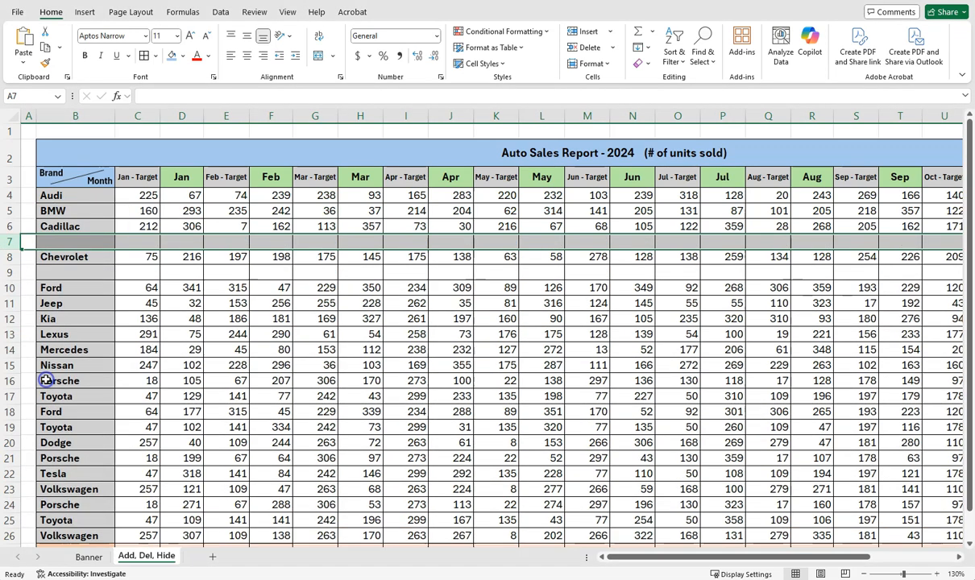
left_click(10, 257)
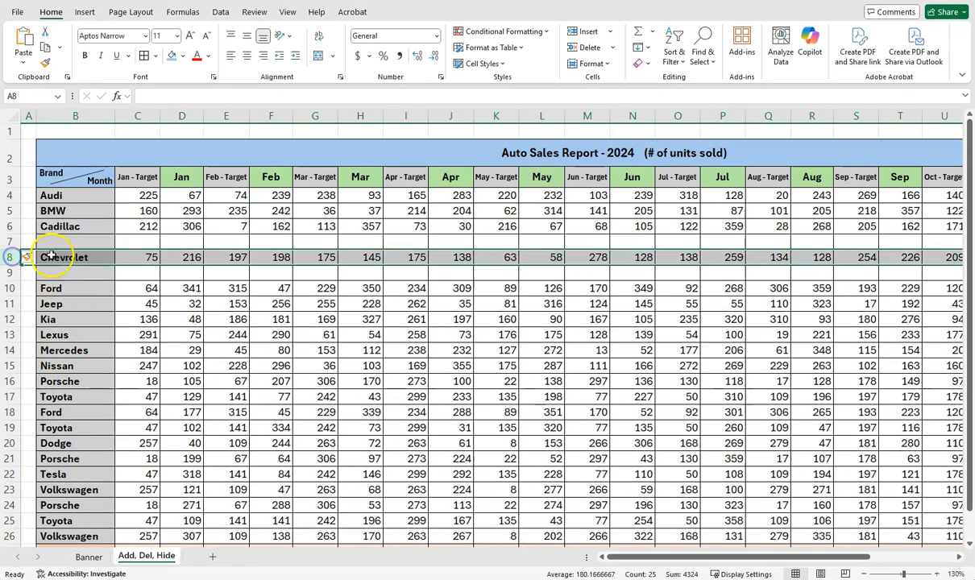
left_click(138, 242)
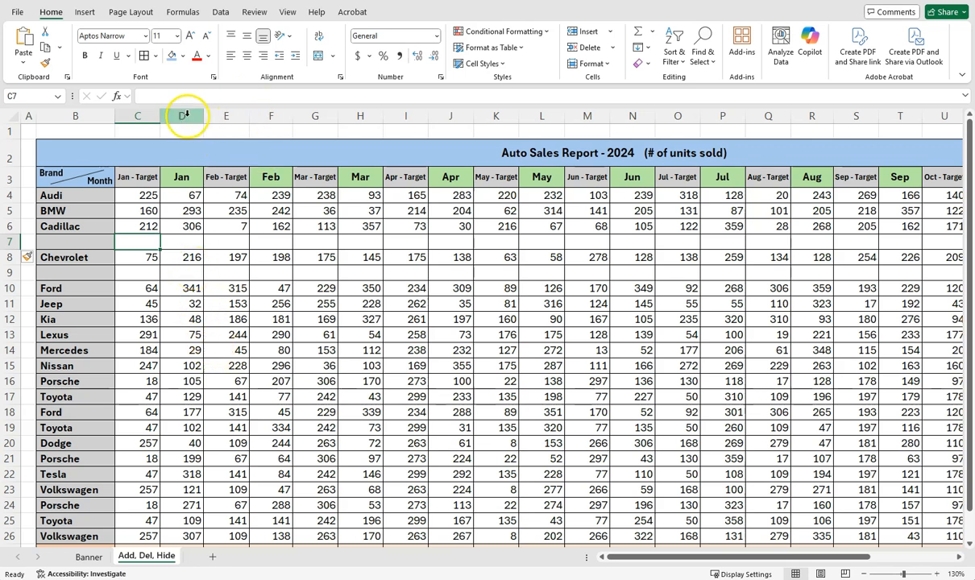
Insert a blank column between the Jan - Target and Jan columns, at column D
left_click(13, 241)
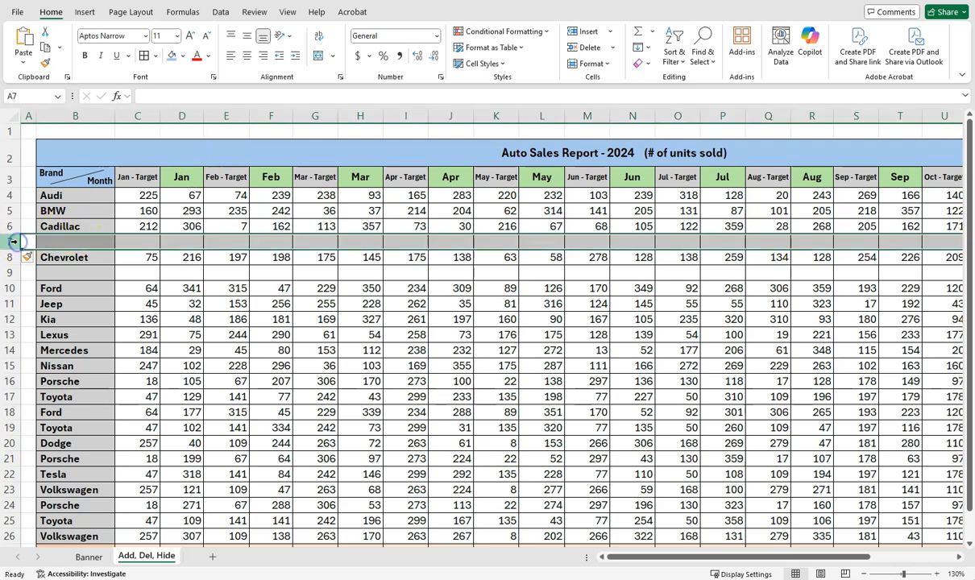
left_click(192, 117)
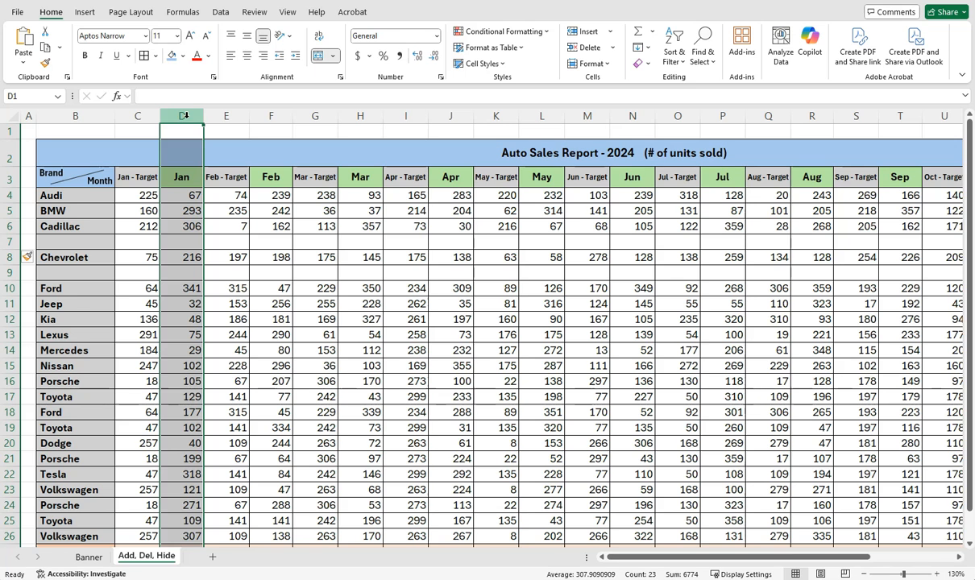
right_click(184, 117)
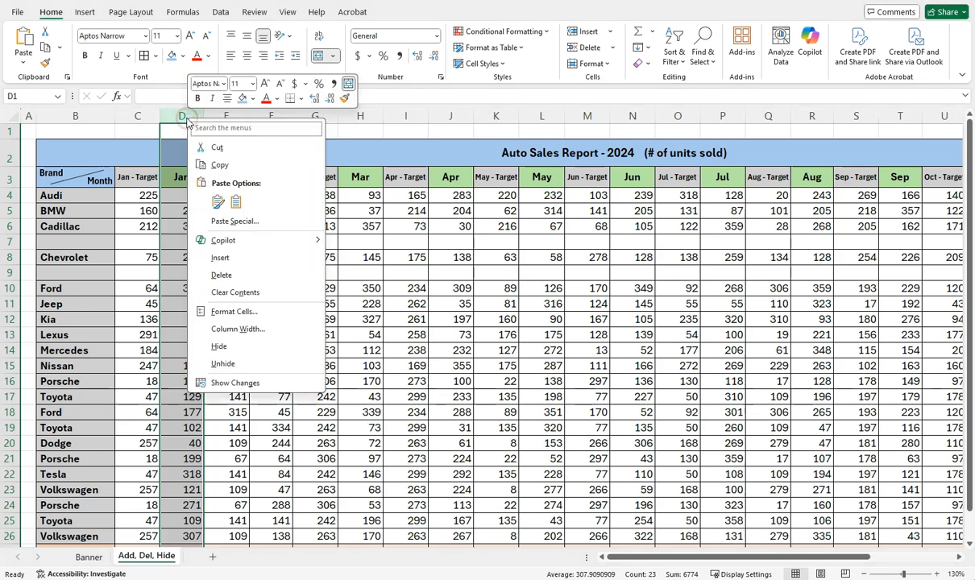
left_click(226, 260)
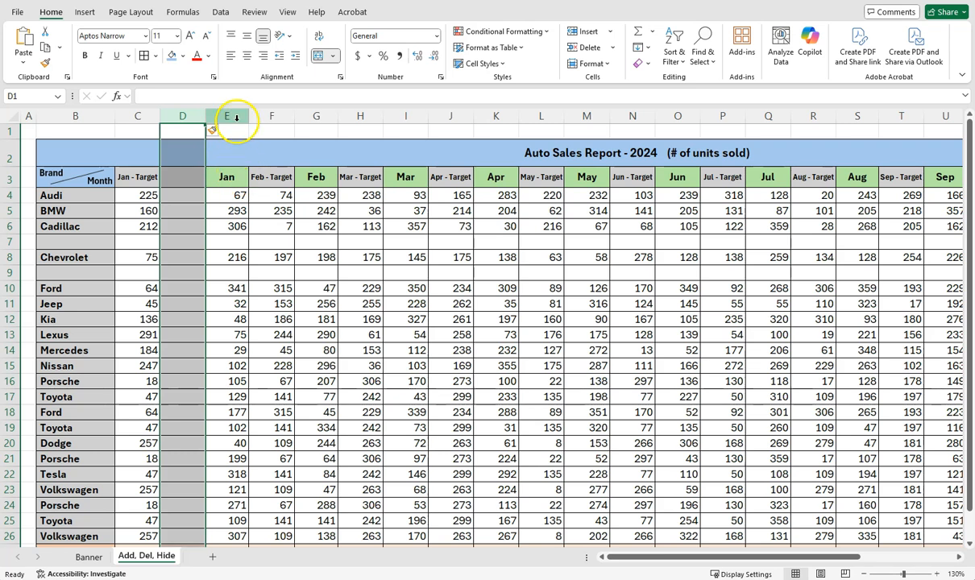
left_click(235, 115)
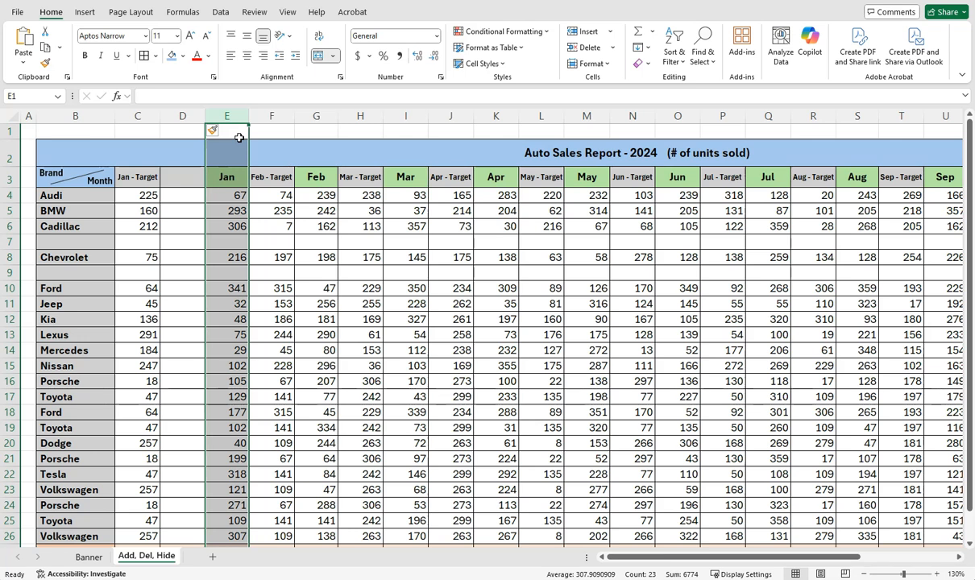
left_click(191, 200)
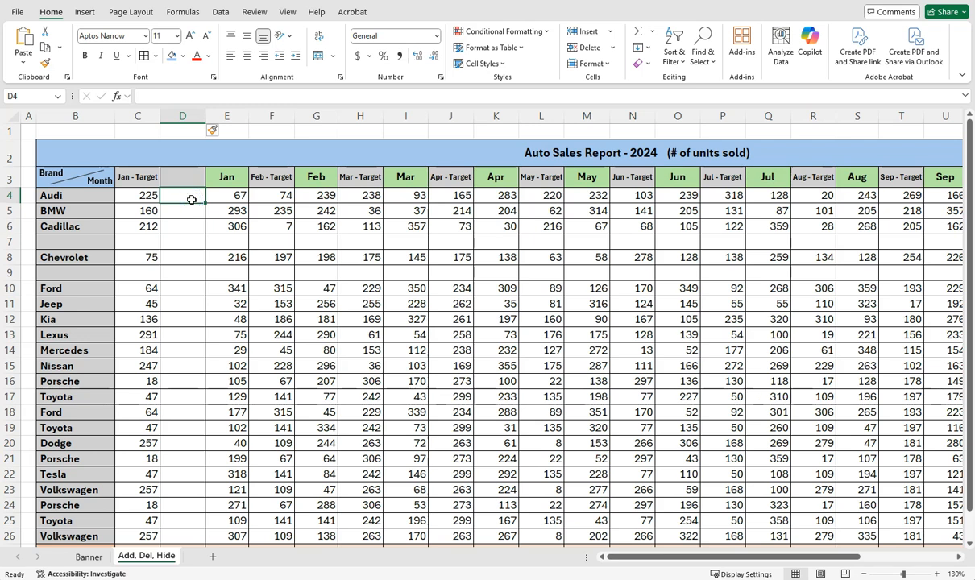
left_click(229, 117)
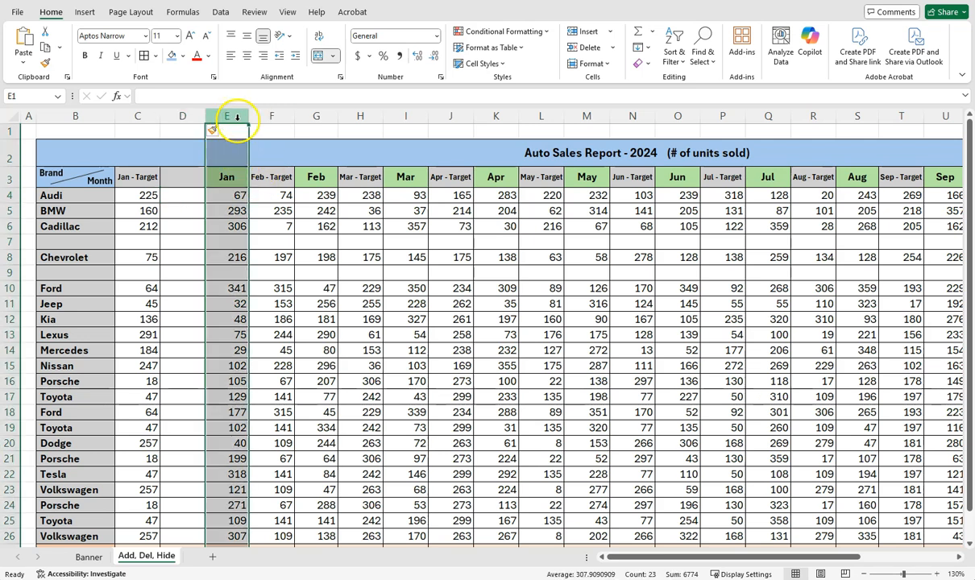
right_click(236, 119)
left_click(187, 241)
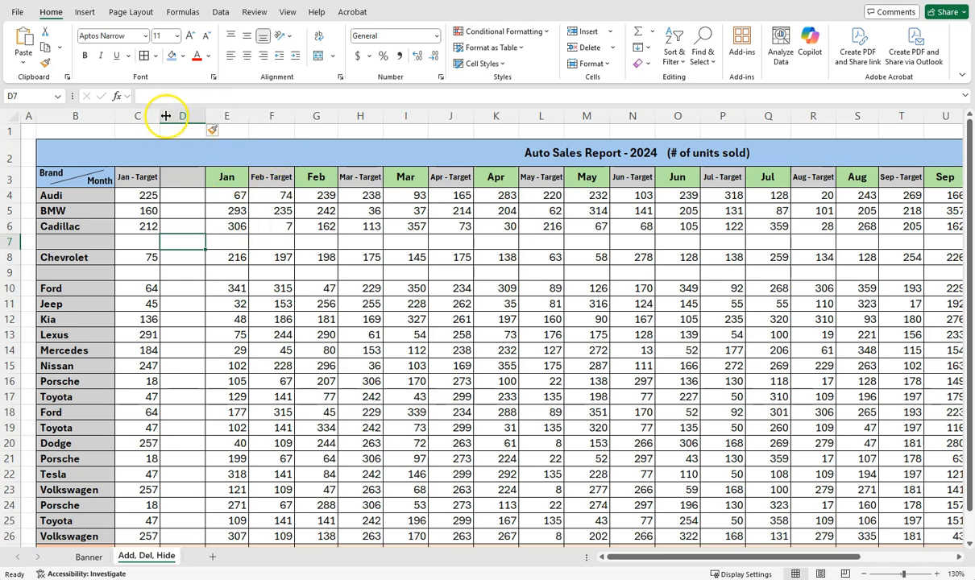
left_click(135, 242)
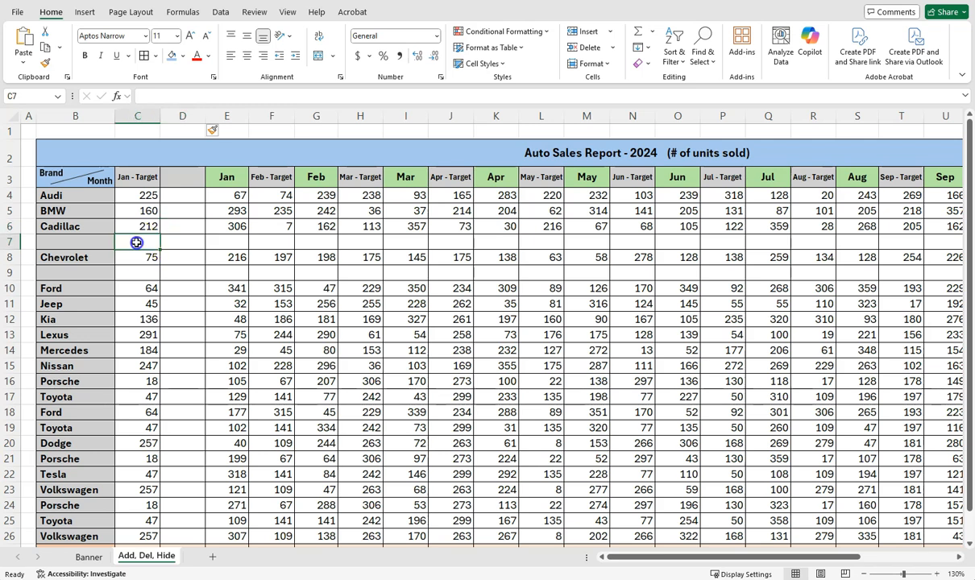
left_click(184, 257)
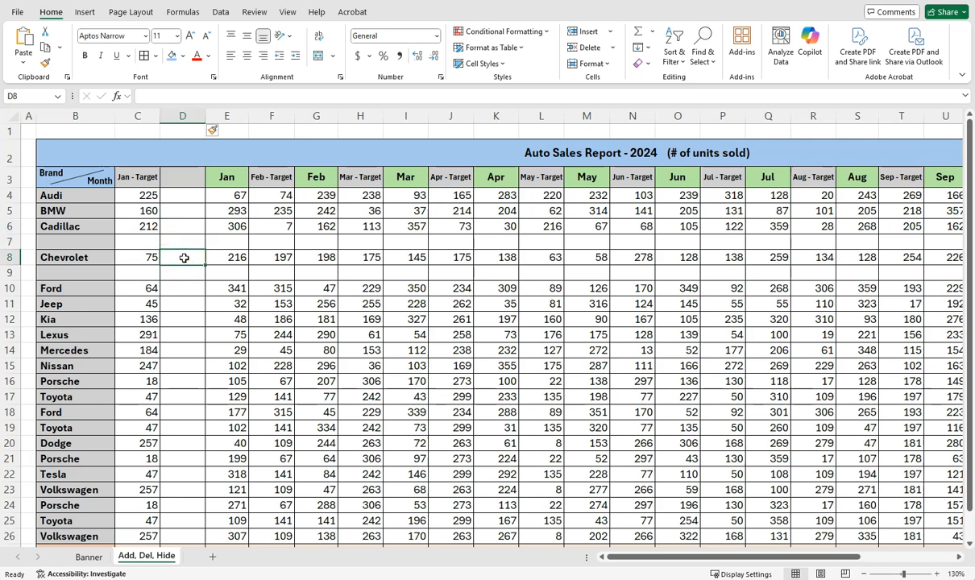
Insert another blank row directly above the first Ford row, at row 10
left_click(10, 288)
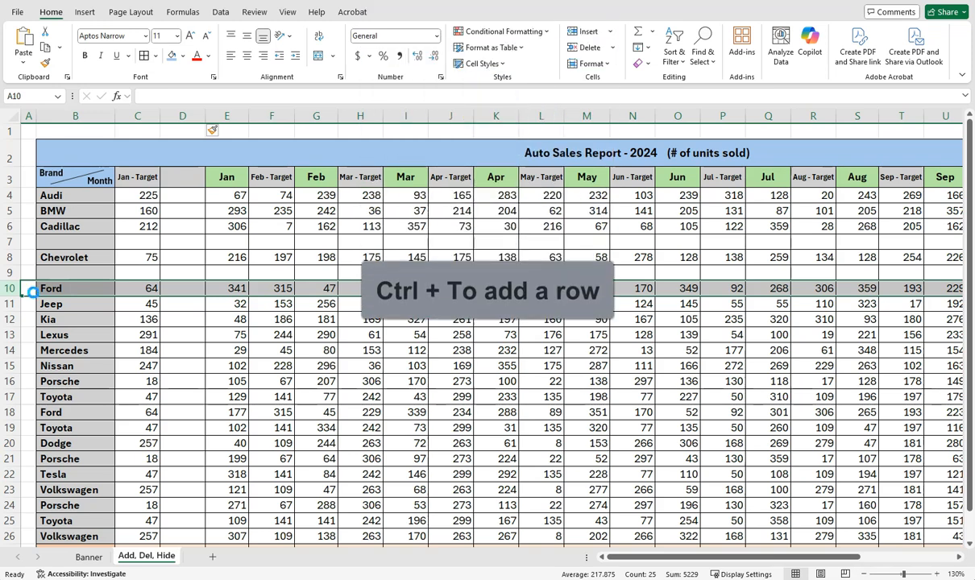
key("ctrl+plus")
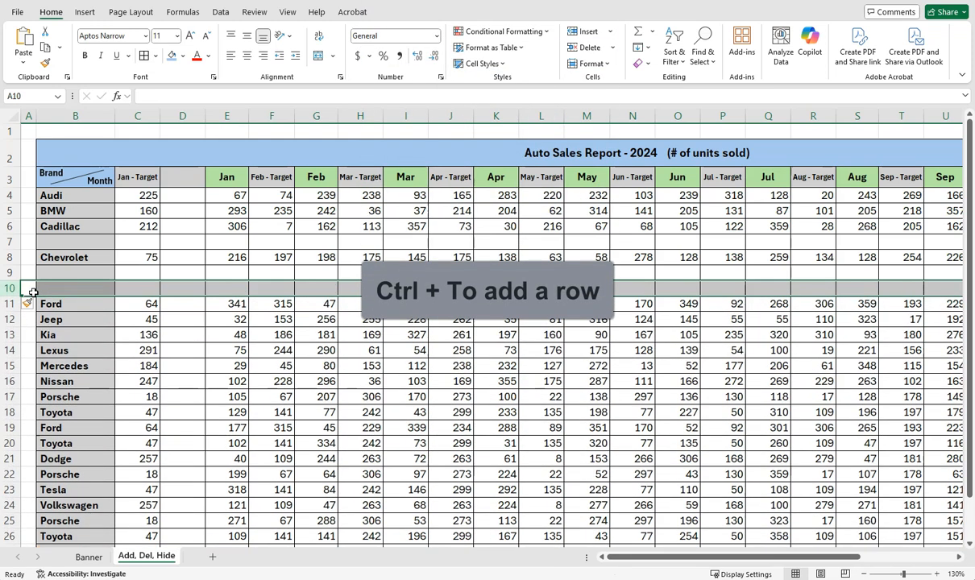
left_click(170, 305)
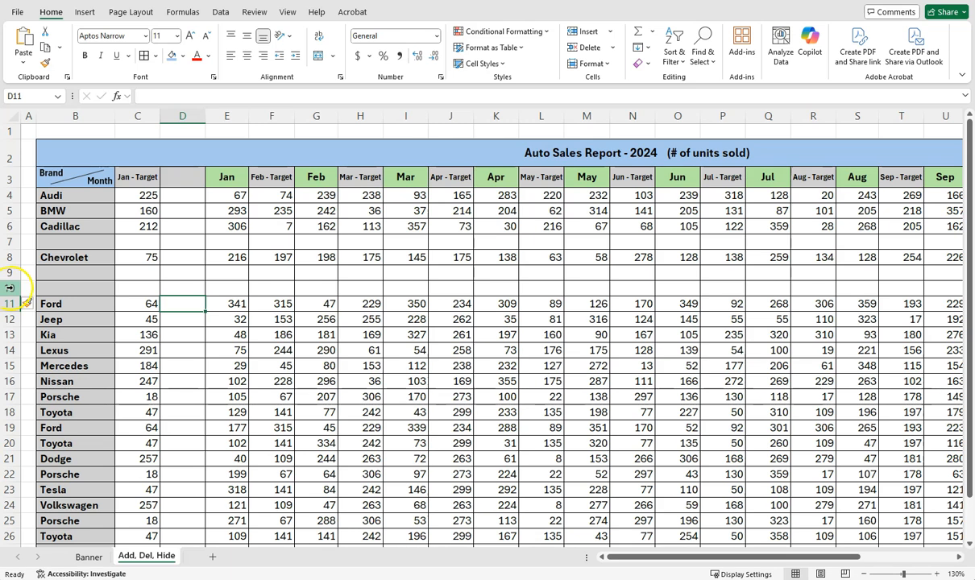
Add three more blank rows at row 10, between the Chevrolet and Ford rows
left_click(11, 288)
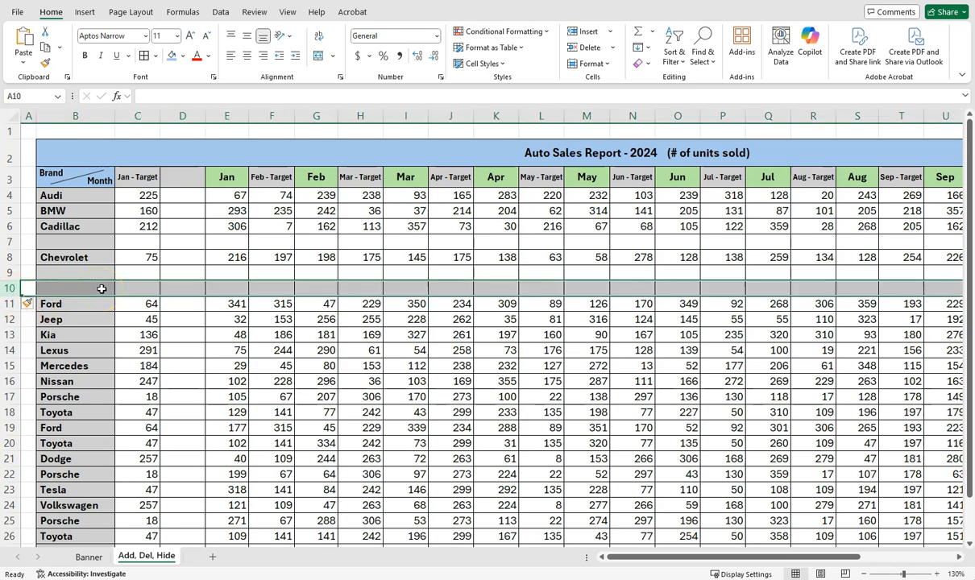
key("ctrl+shift+plus")
key("ctrl+shift+plus")
key("ctrl+shift+plus")
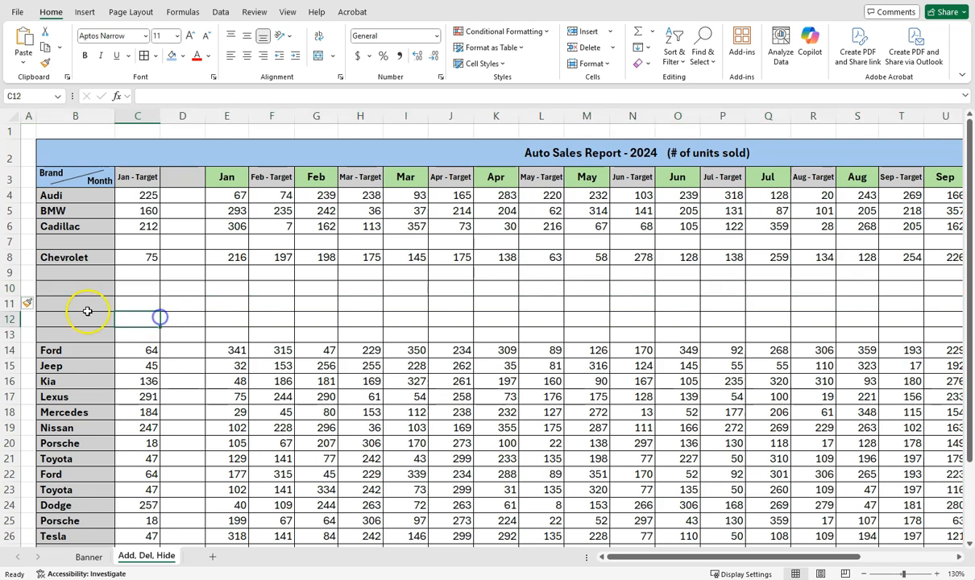
right_click(11, 288)
left_click(209, 322)
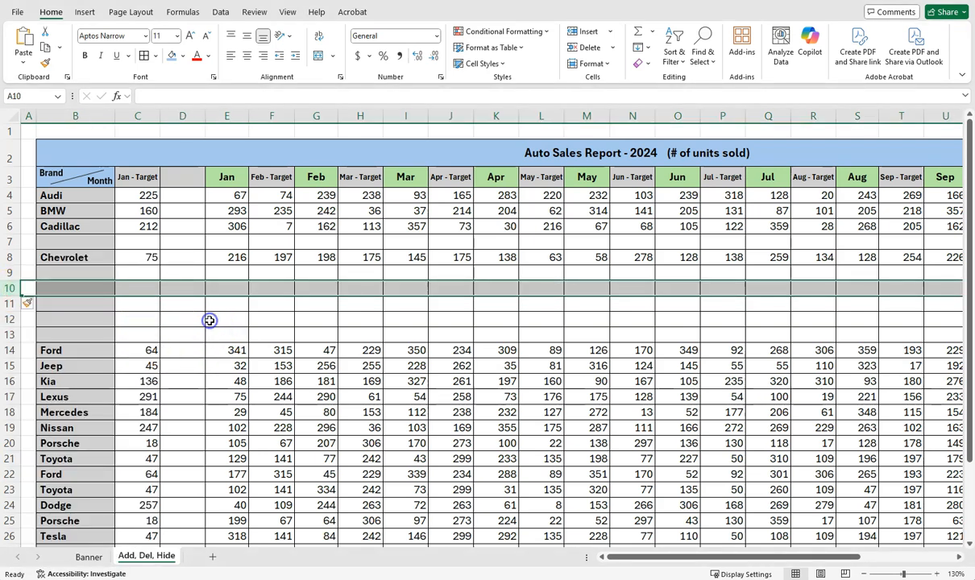
left_click(135, 304)
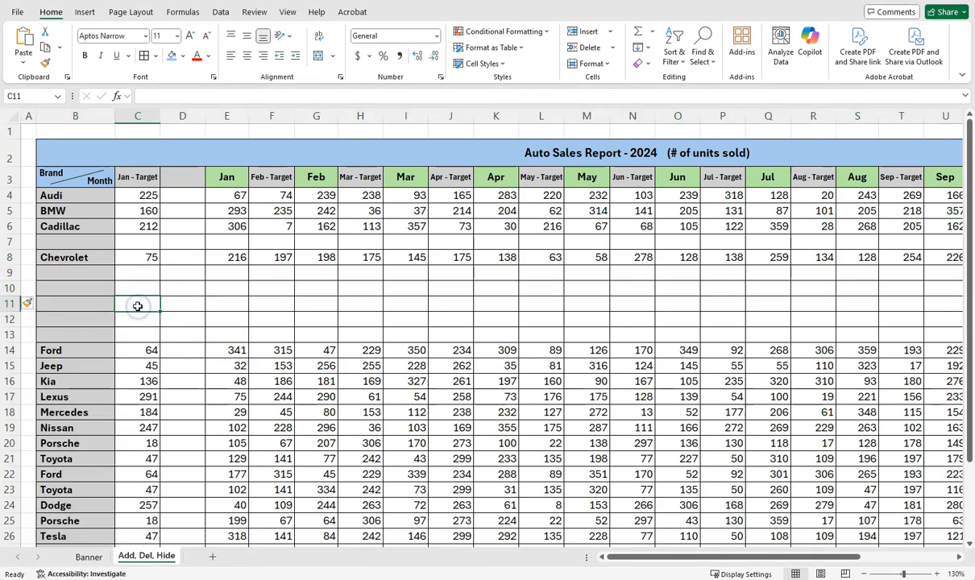
Insert three blank columns between the Jan and Feb - Target columns, starting at column F
left_click(272, 116)
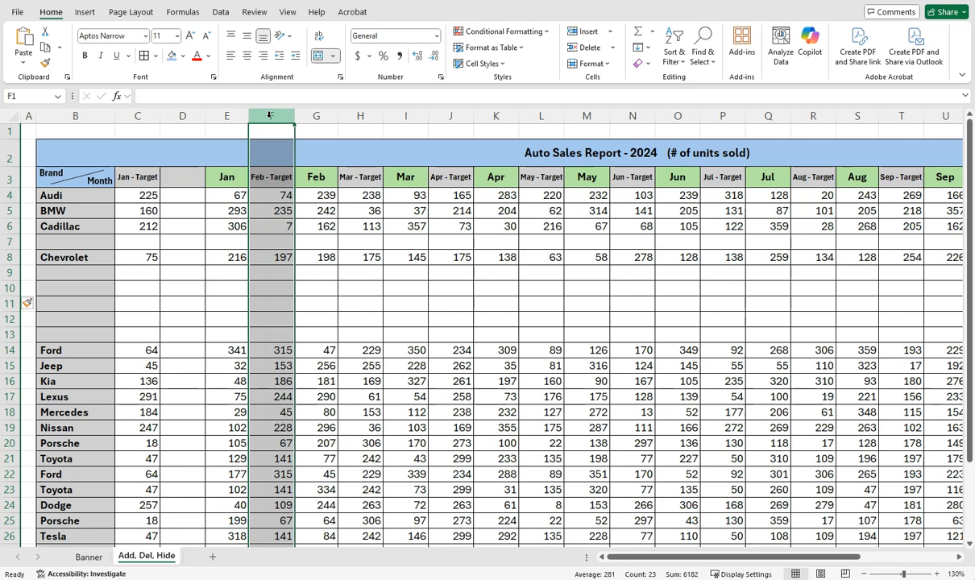
key("ctrl+shift+plus")
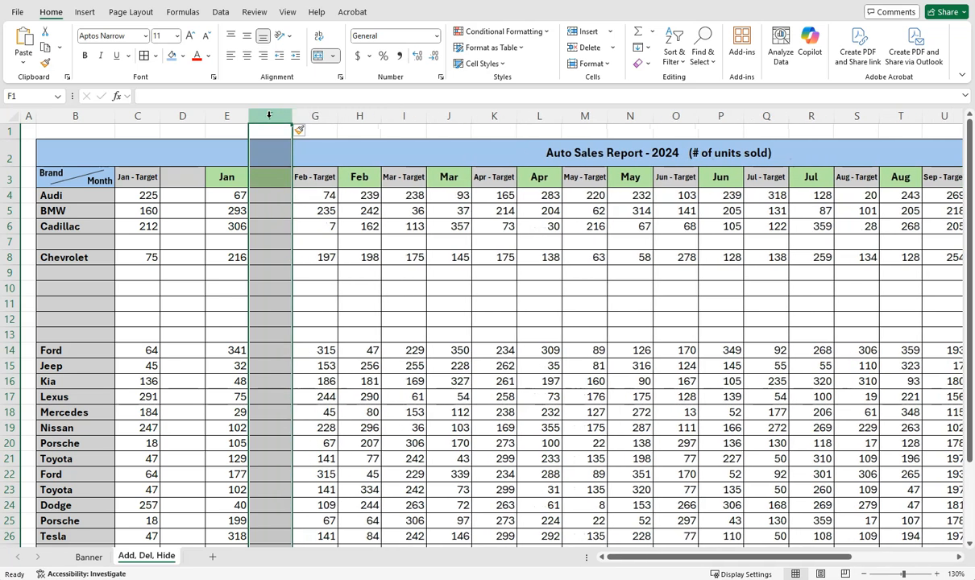
key("ctrl+shift+plus")
key("ctrl+shift+plus")
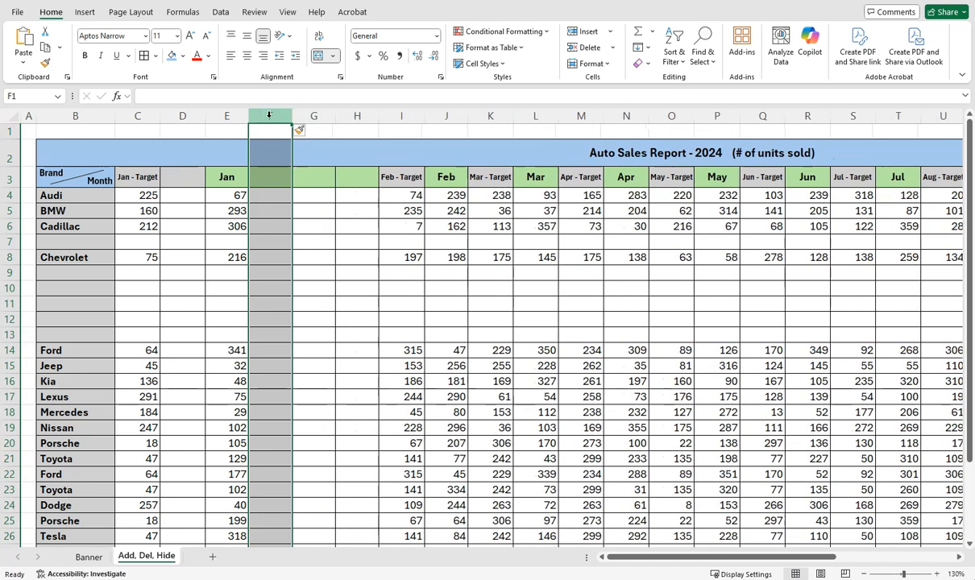
left_click(327, 211)
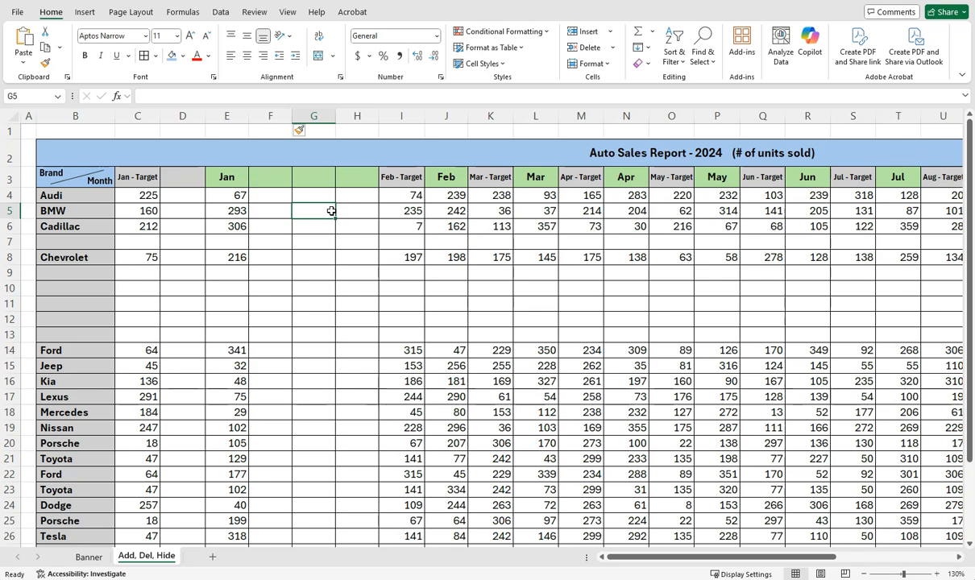
Delete the blank column H directly before the Feb - Target column
left_click(360, 115)
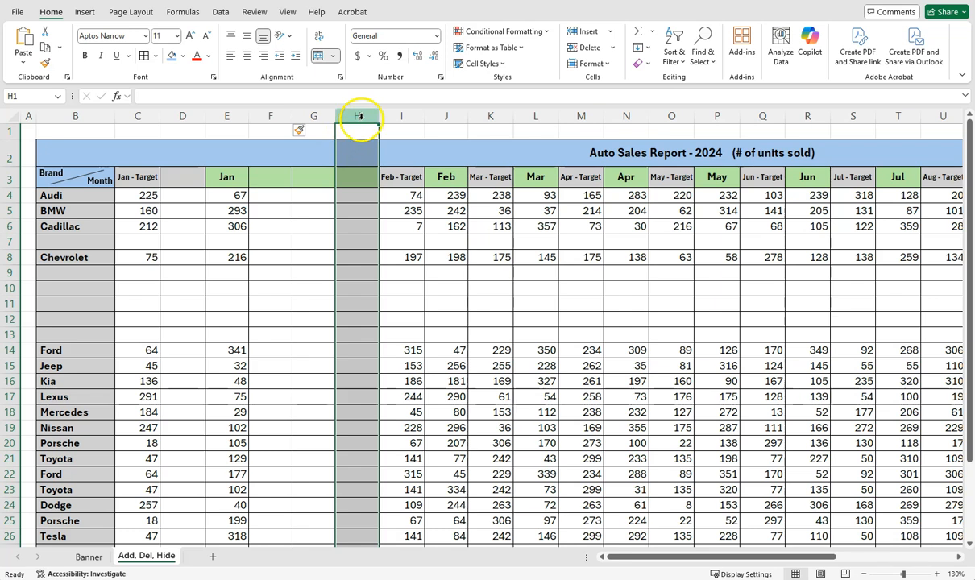
left_click(347, 175)
left_click(352, 116)
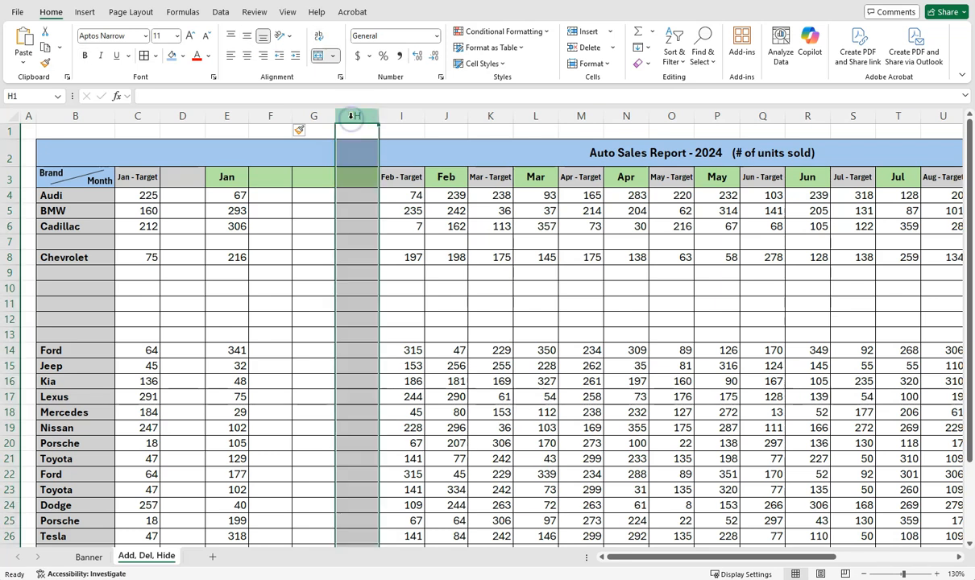
right_click(353, 116)
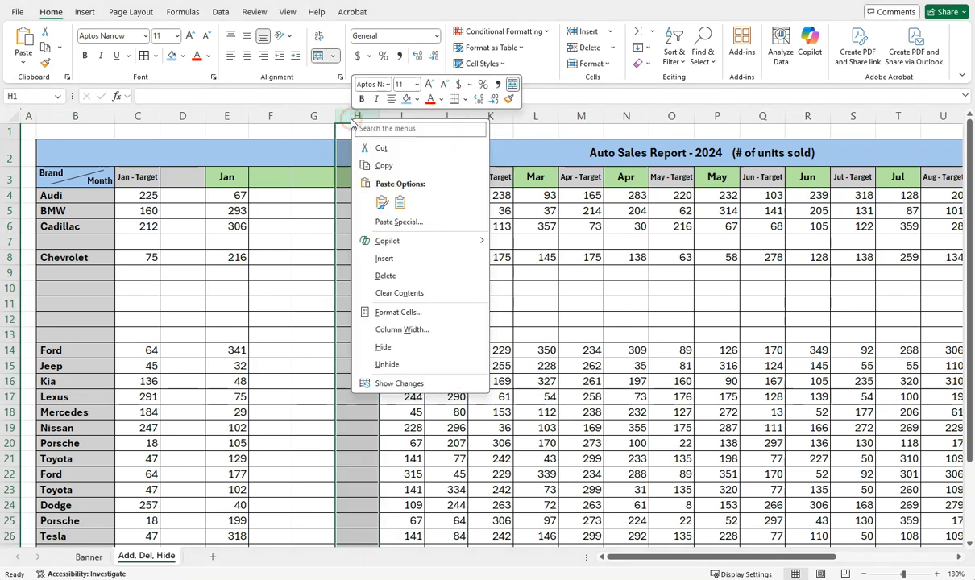
left_click(387, 276)
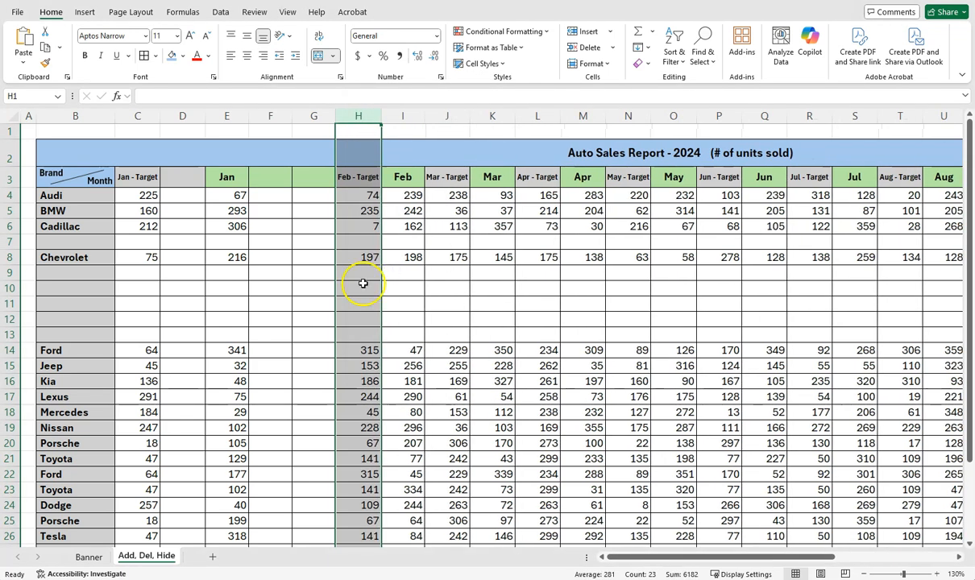
left_click(307, 228)
Delete the two remaining blank columns, F and G, between the Jan and Feb - Target columns
left_click(278, 116)
left_click_drag(278, 116, 302, 117)
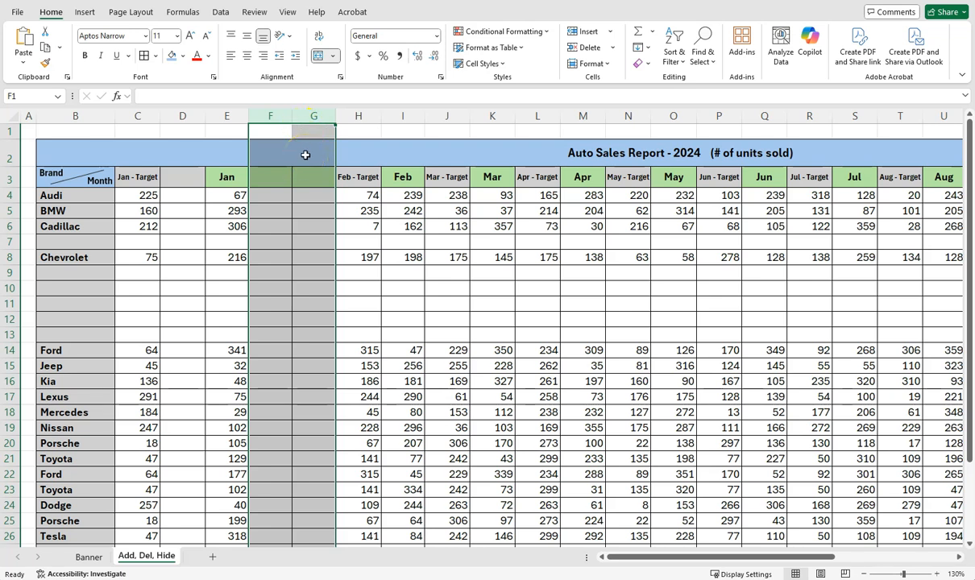
right_click(282, 116)
left_click(318, 273)
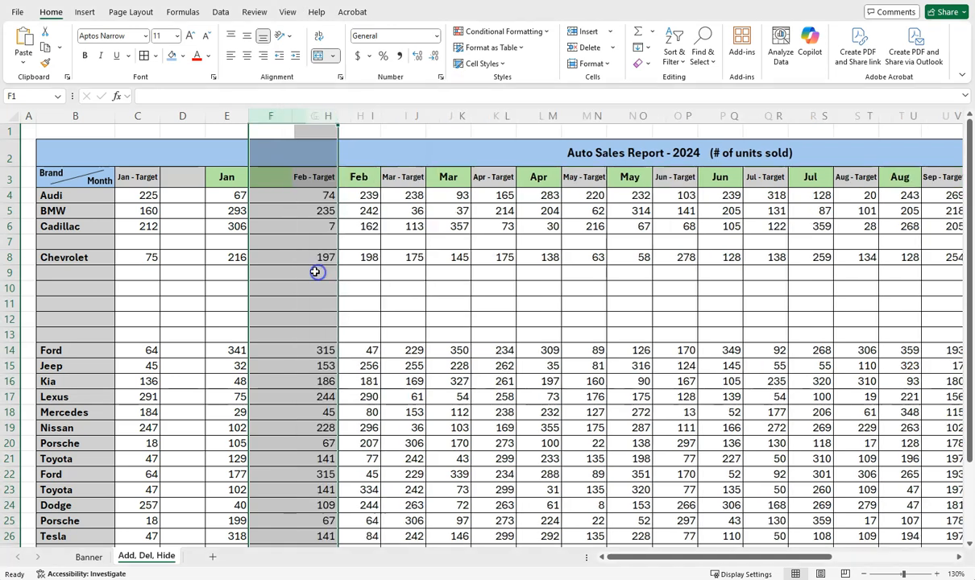
left_click(378, 315)
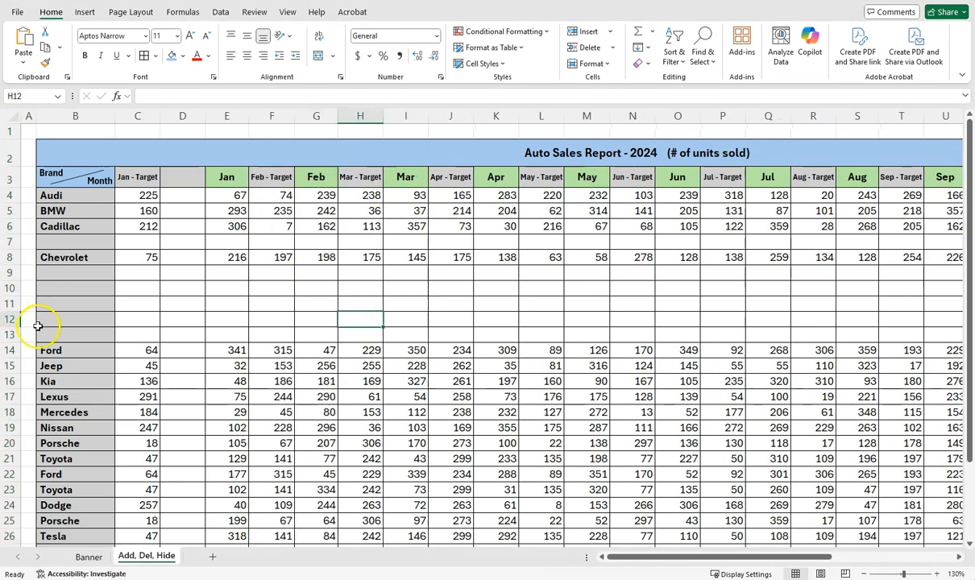
Delete blank rows 7 and 9 to 13 together with the Lexus row 17 and the second Ford row 22
left_click_drag(10, 335, 11, 278)
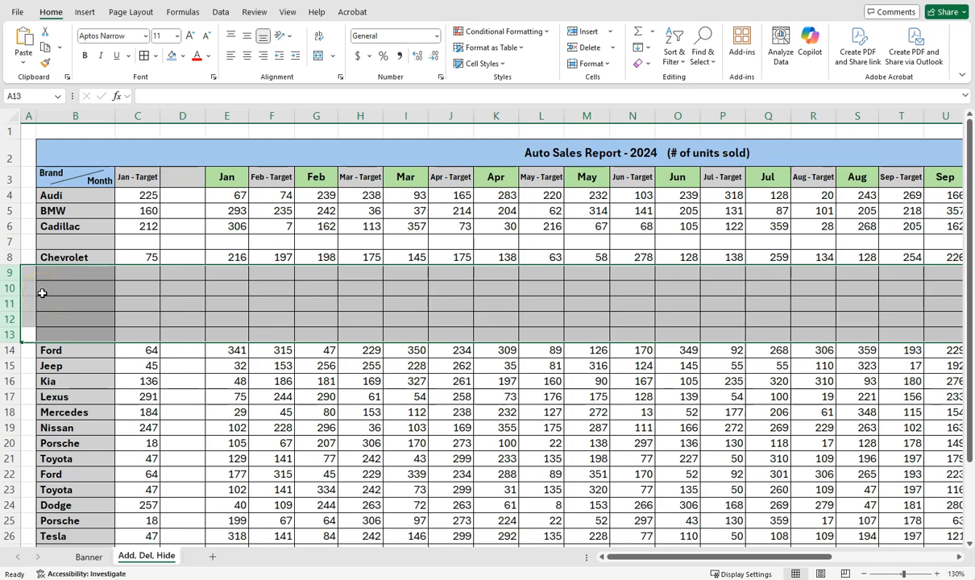
left_click(9, 241, "ctrl")
left_click(10, 397, "ctrl")
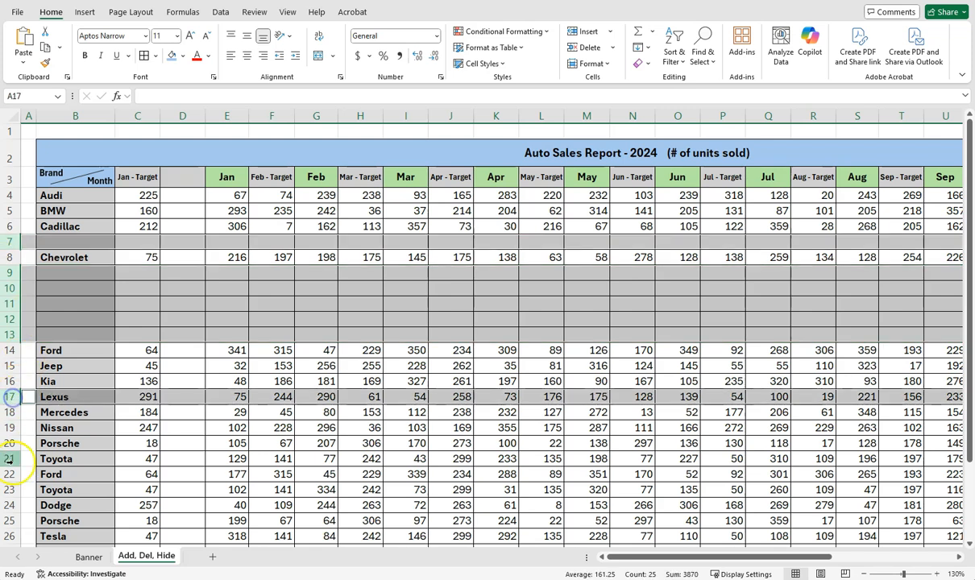
left_click(9, 475, "ctrl")
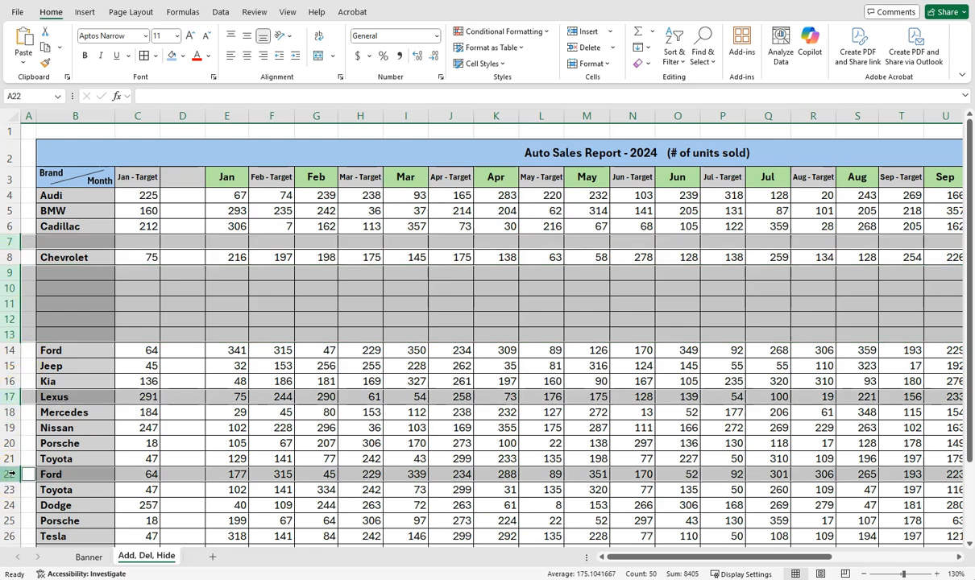
right_click(10, 289)
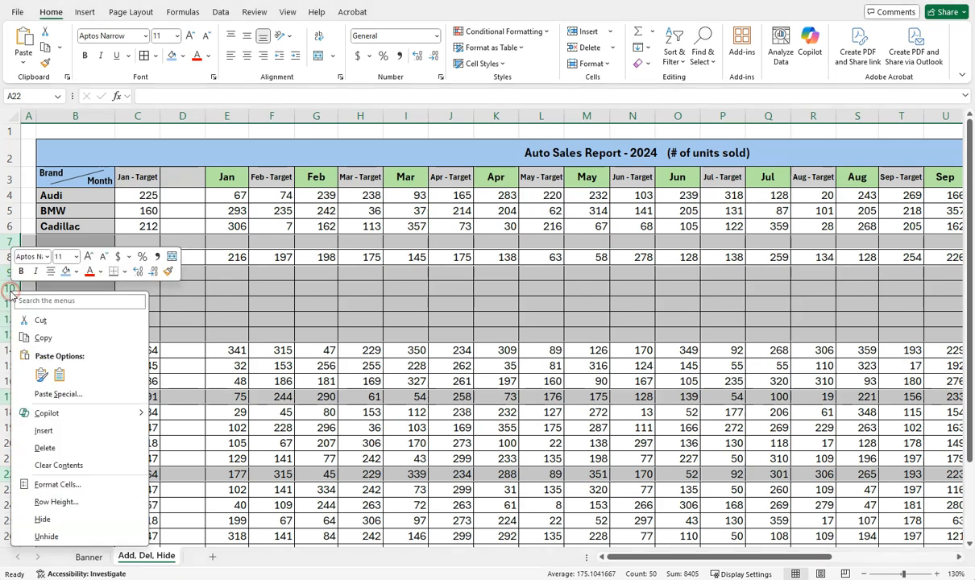
left_click(45, 448)
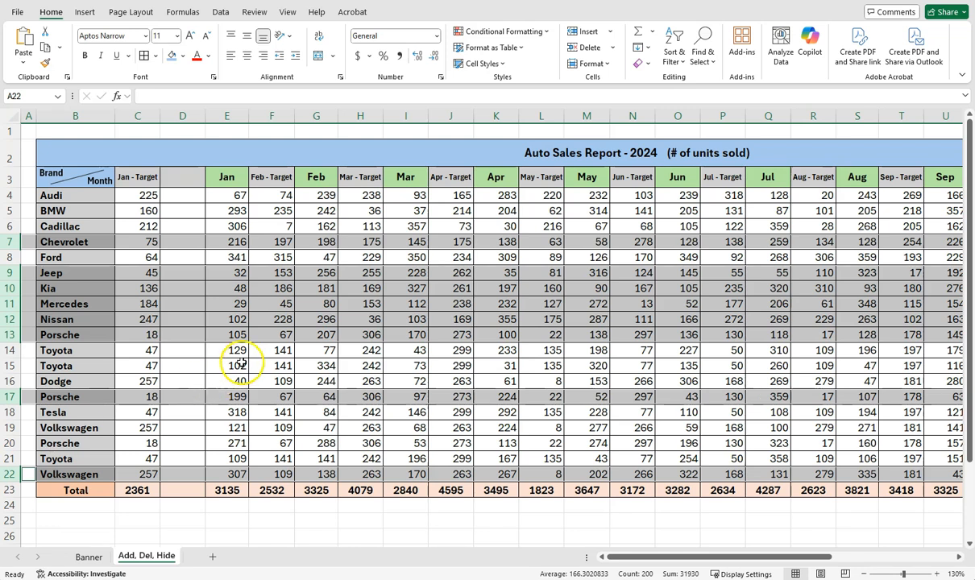
left_click(239, 365)
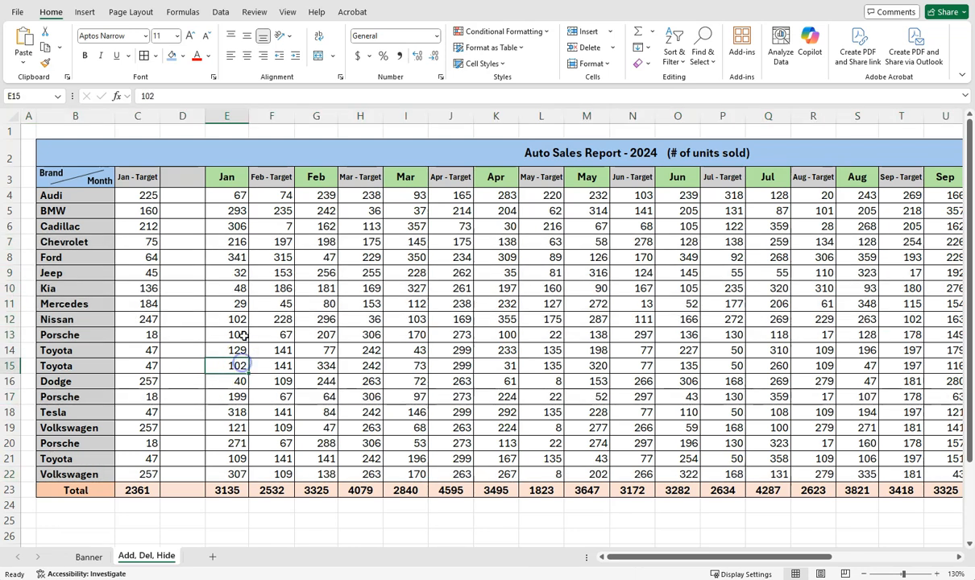
left_click(12, 211)
left_click(12, 242, "ctrl")
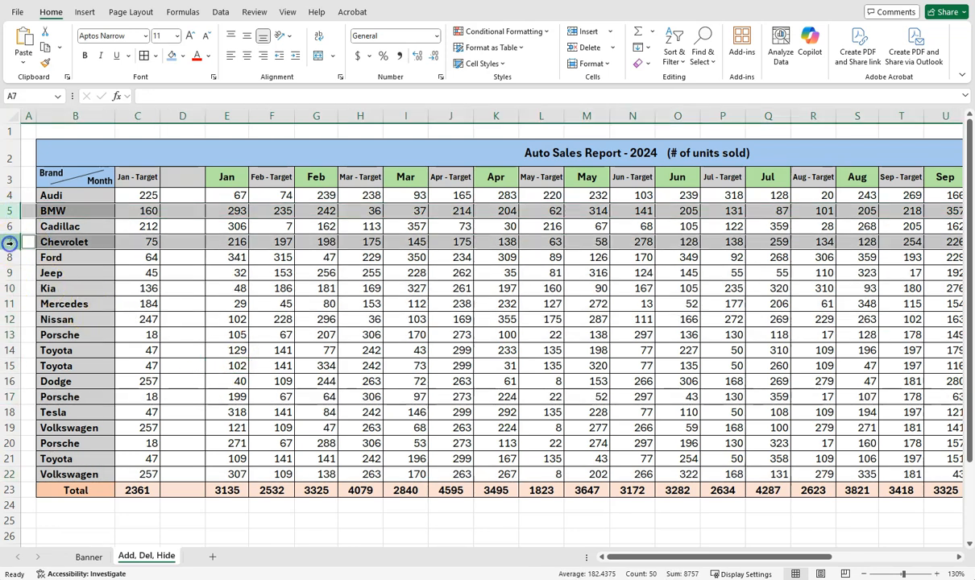
left_click(12, 287, "ctrl")
left_click(11, 334, "ctrl")
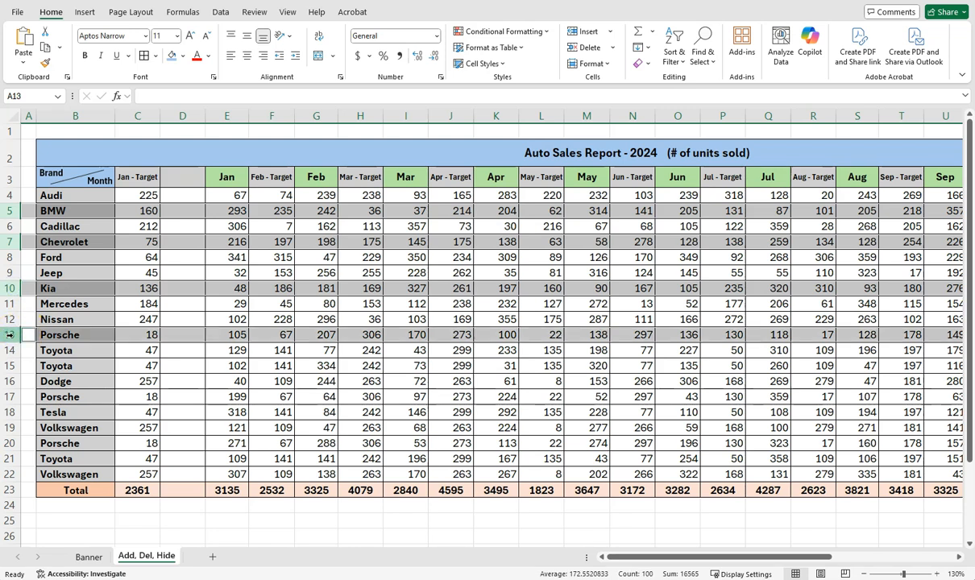
left_click(75, 304)
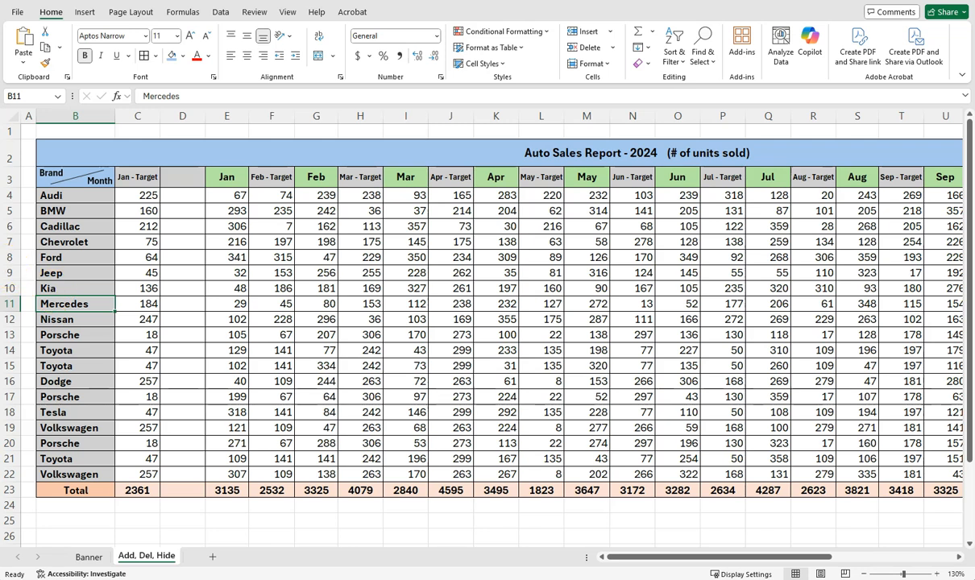
left_click(10, 242)
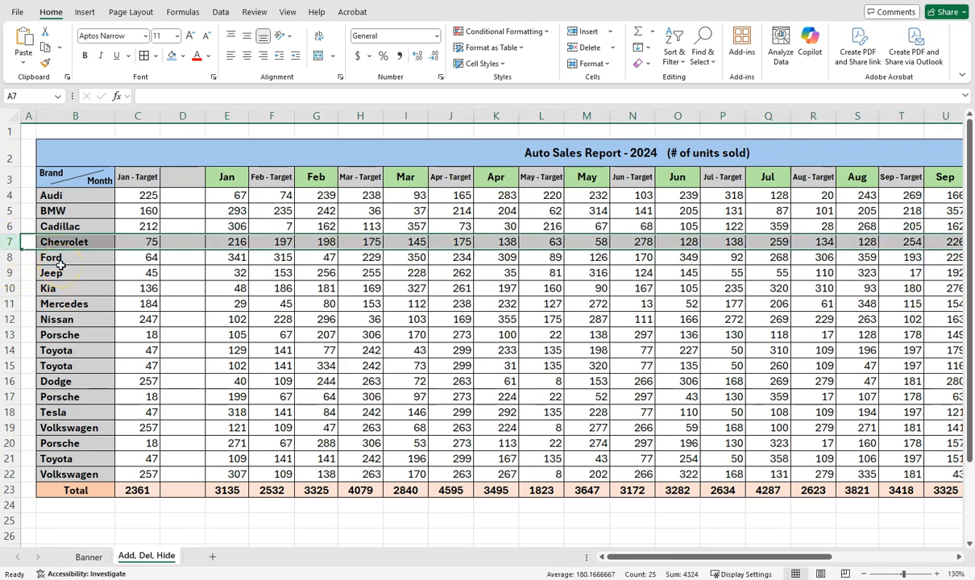
left_click(216, 281)
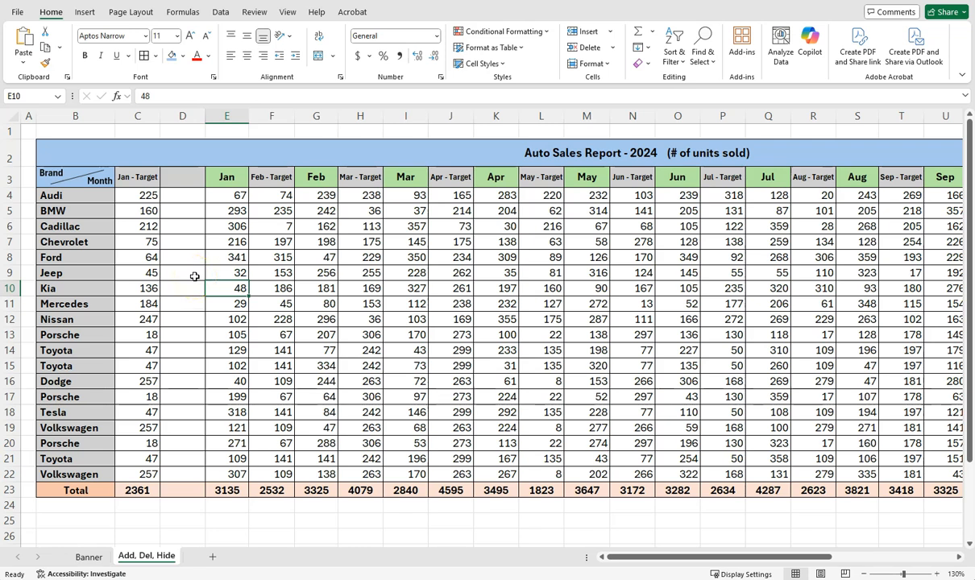
Insert three blank rows between the Ford and Jeep rows, starting at row 9
left_click(11, 272)
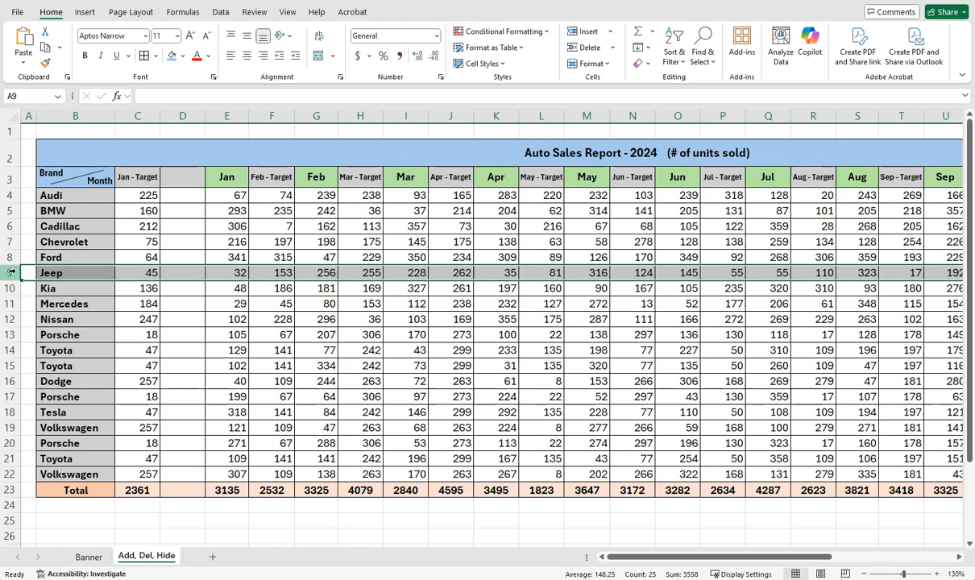
key("ctrl+shift+plus")
key("ctrl+shift+plus")
key("ctrl+shift+plus")
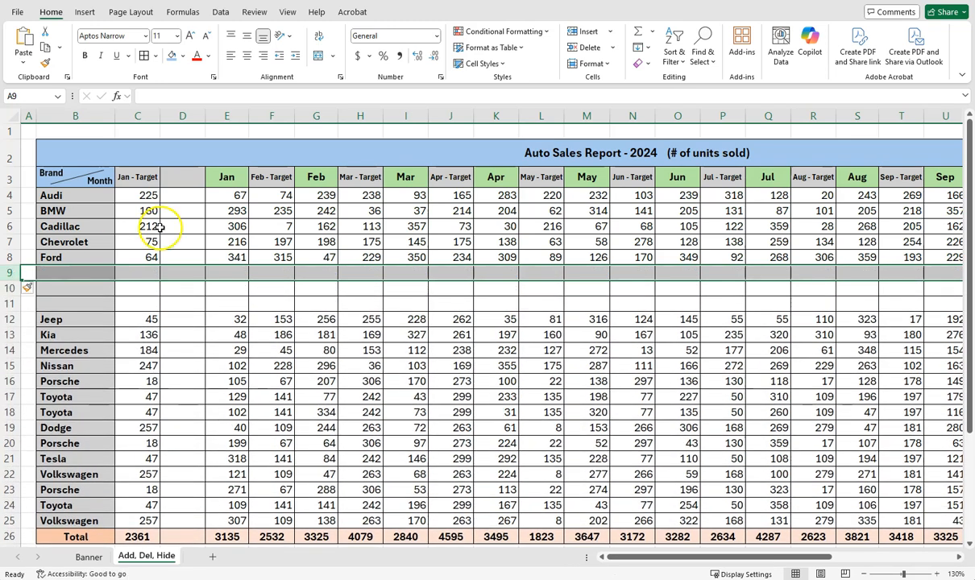
Insert four blank columns directly before the Jan column, starting at column E
left_click(242, 115)
key("ctrl+shift+plus")
key("ctrl+shift+plus")
key("ctrl+shift+plus")
key("ctrl+shift+plus")
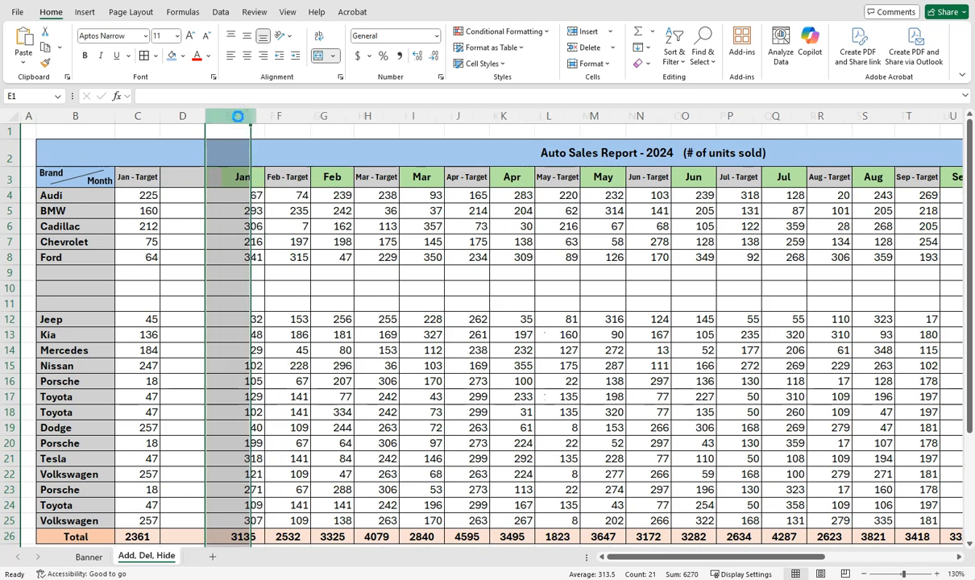
left_click(389, 213)
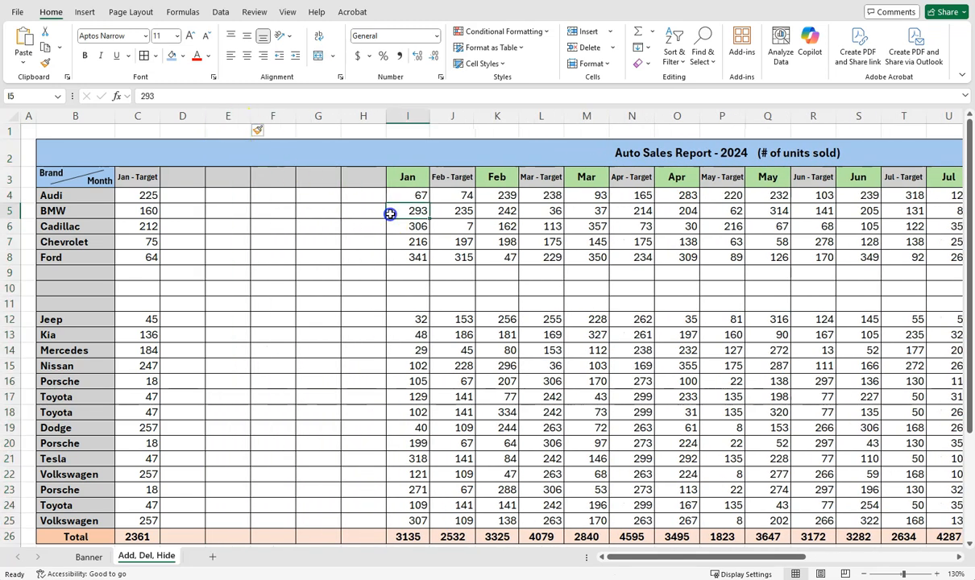
Insert a blank column on each side of the Mar - Target column, at columns L and N
left_click(549, 115)
key("ctrl+shift+plus")
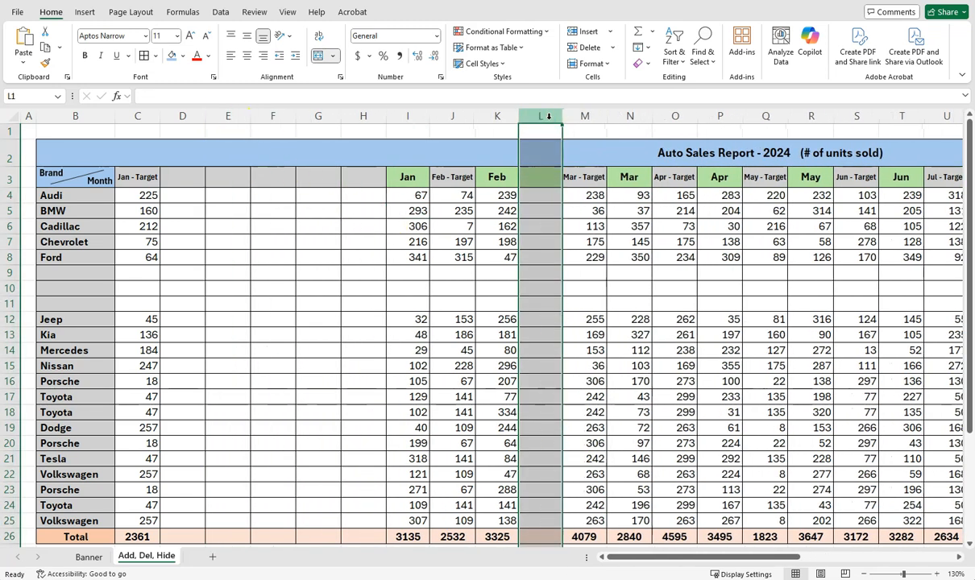
left_click(641, 118)
key("ctrl+shift+plus")
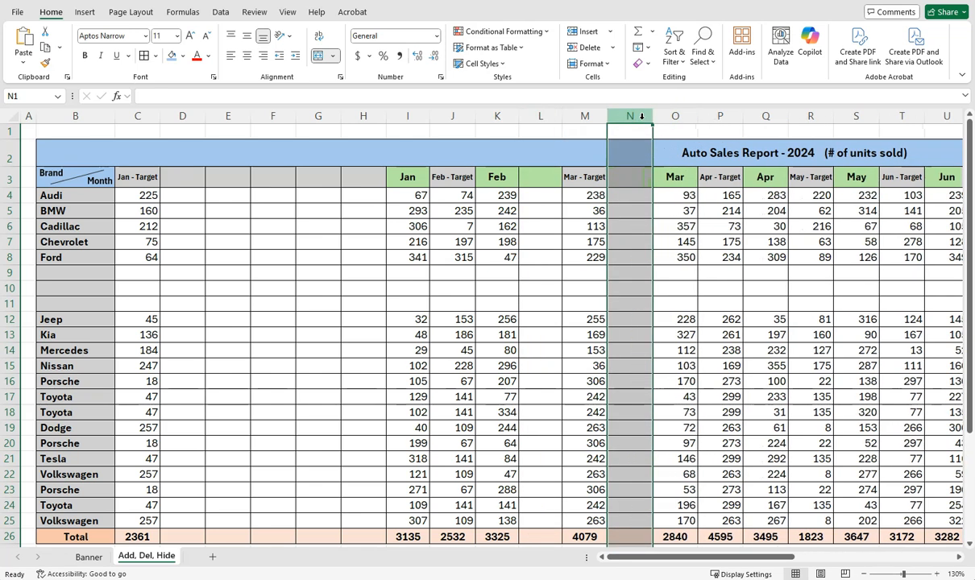
left_click(547, 272)
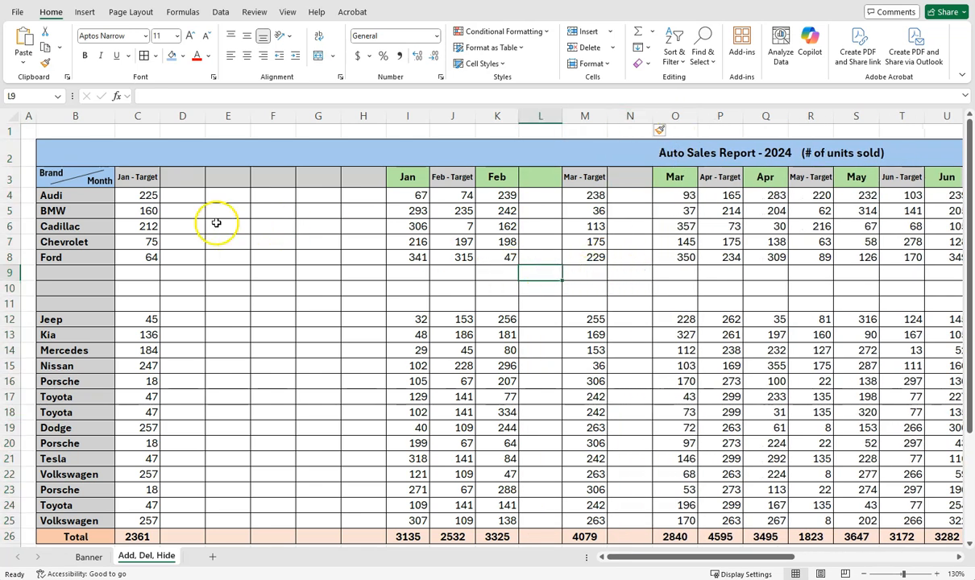
Delete the blank columns D to H, L and N in one operation
left_click_drag(183, 117, 349, 114)
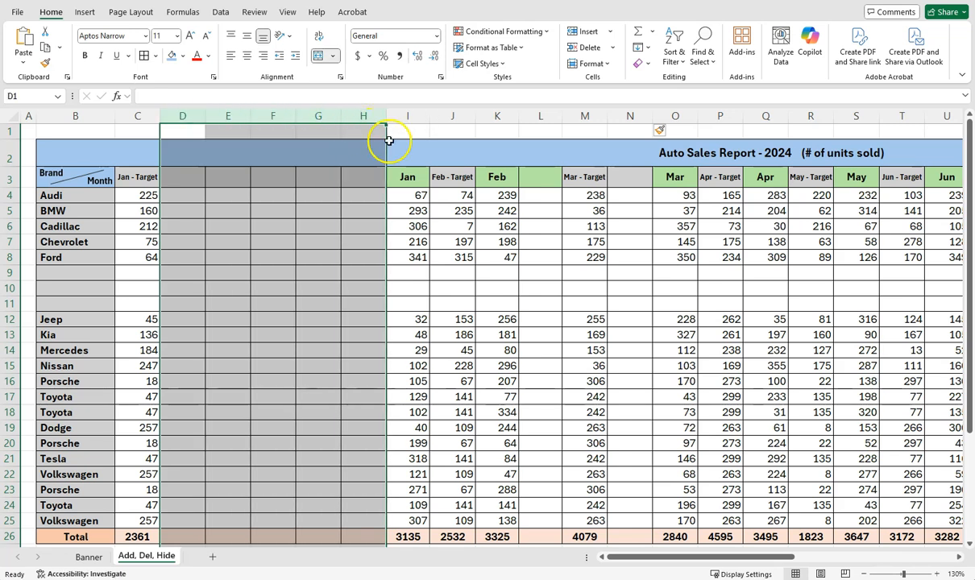
left_click(540, 117, "ctrl")
left_click(624, 117, "ctrl")
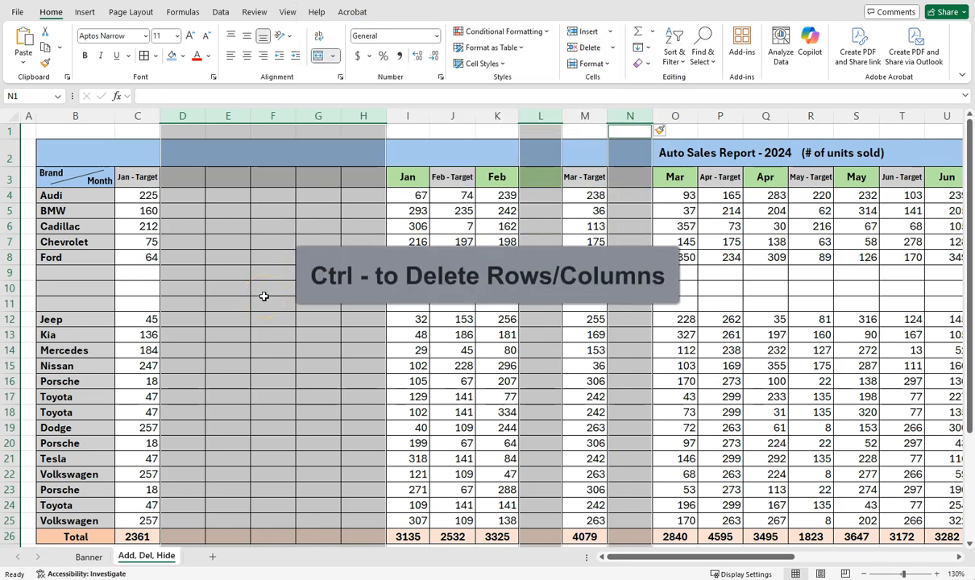
key("ctrl+minus")
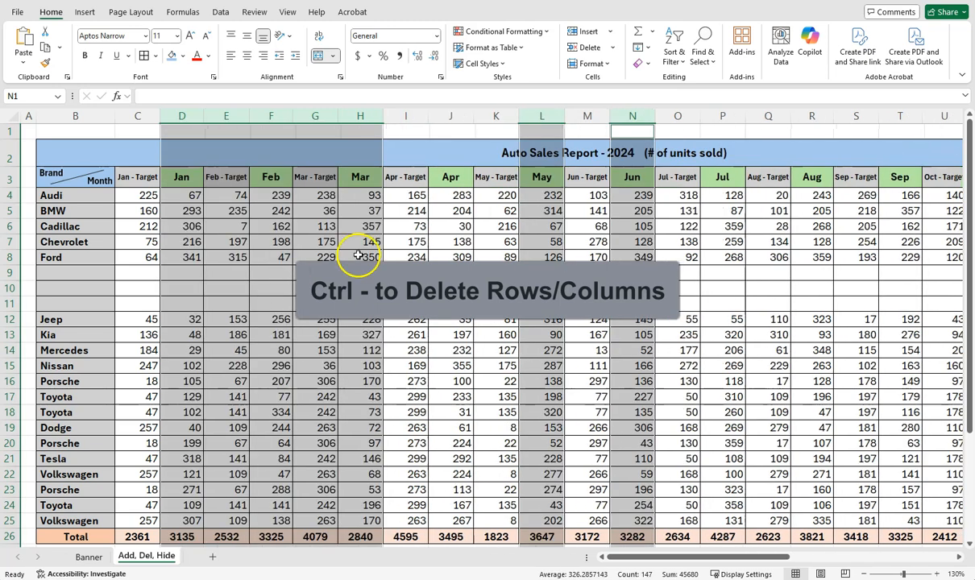
left_click(412, 261)
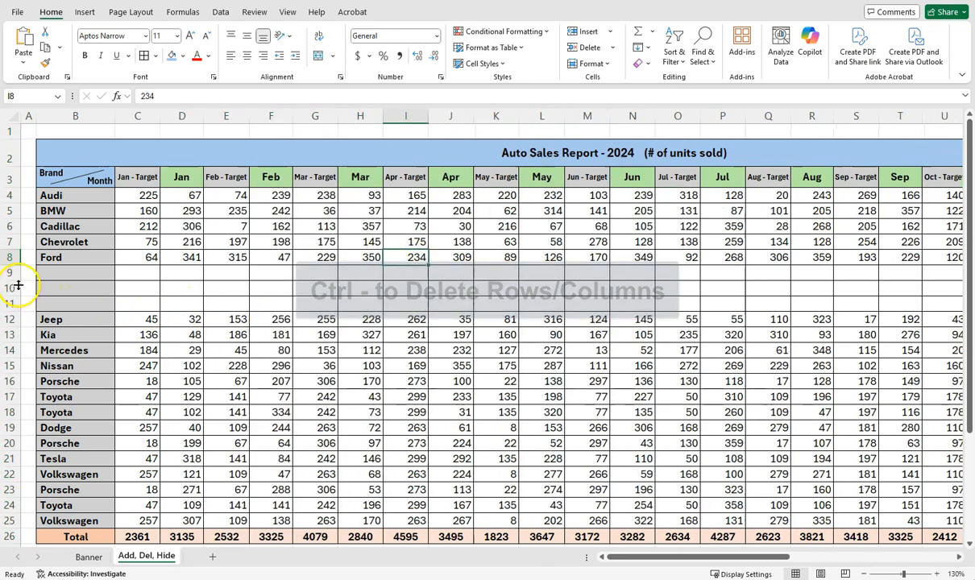
Delete the three blank rows 9 to 11 between the Ford and Jeep rows
left_click_drag(9, 285, 9, 302)
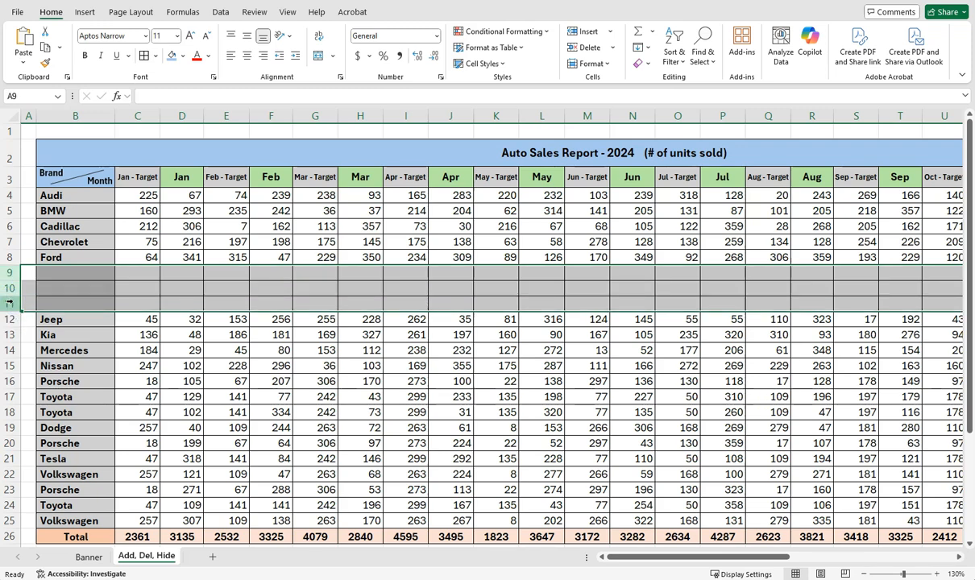
key("ctrl+minus")
left_click(238, 351)
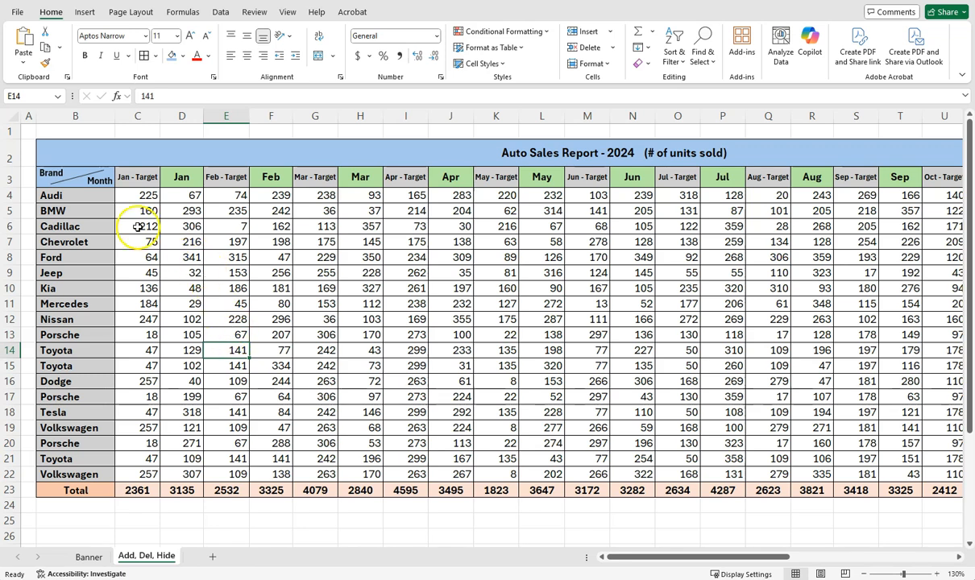
right_click(235, 118)
key("Escape")
left_click(361, 117)
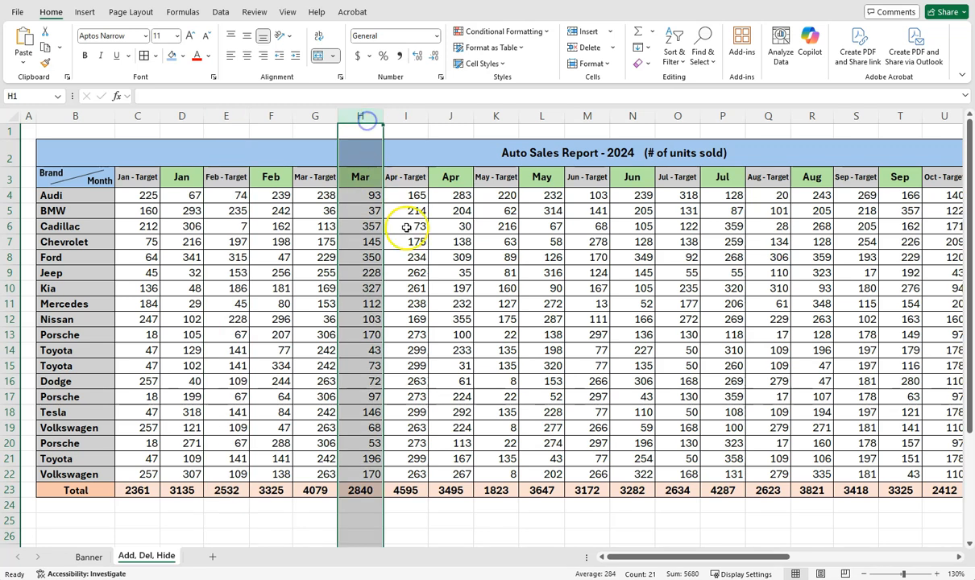
left_click(456, 257)
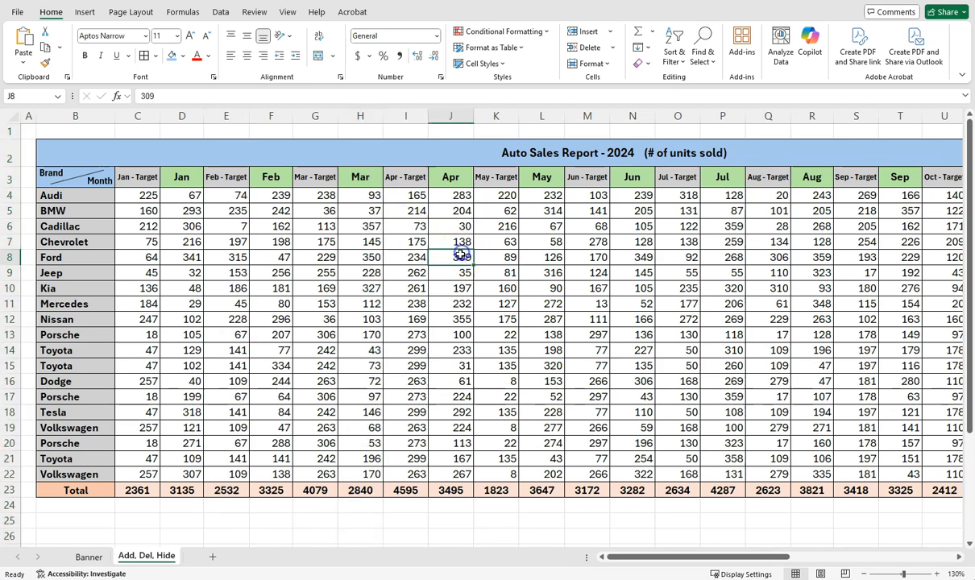
left_click(342, 273)
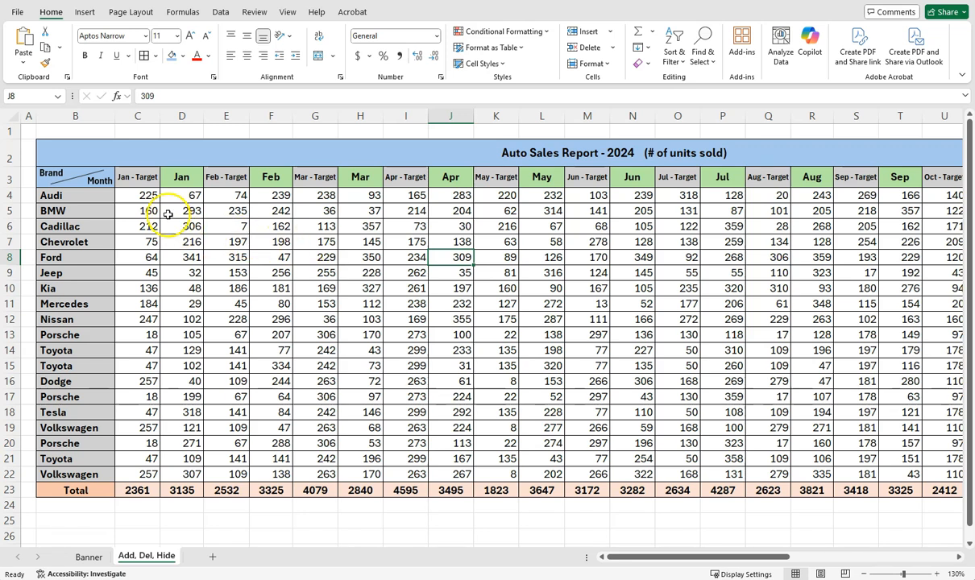
left_click(142, 178)
left_click(190, 195)
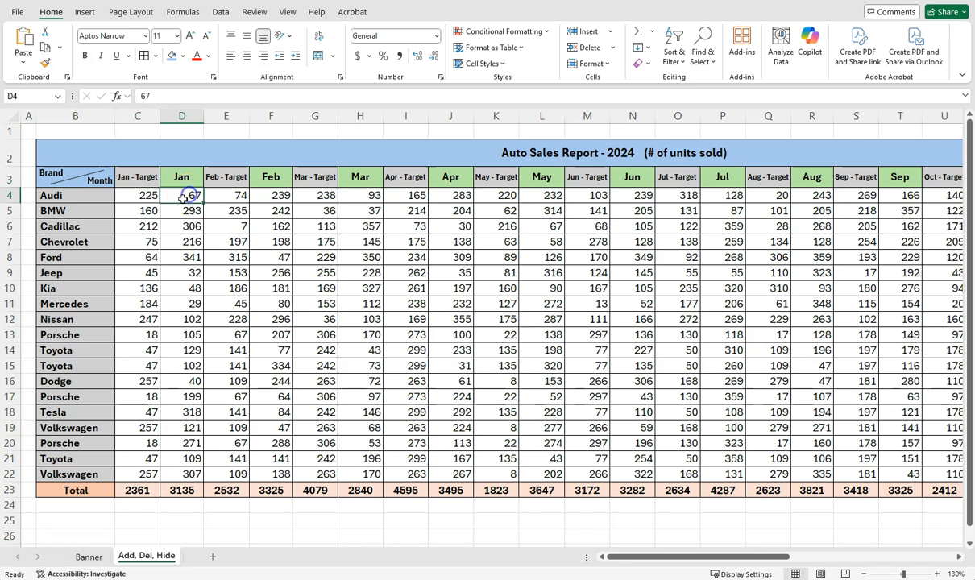
Examine the alternating Target and actual sales columns for Jan, Feb and Mar in the report
left_click(138, 195)
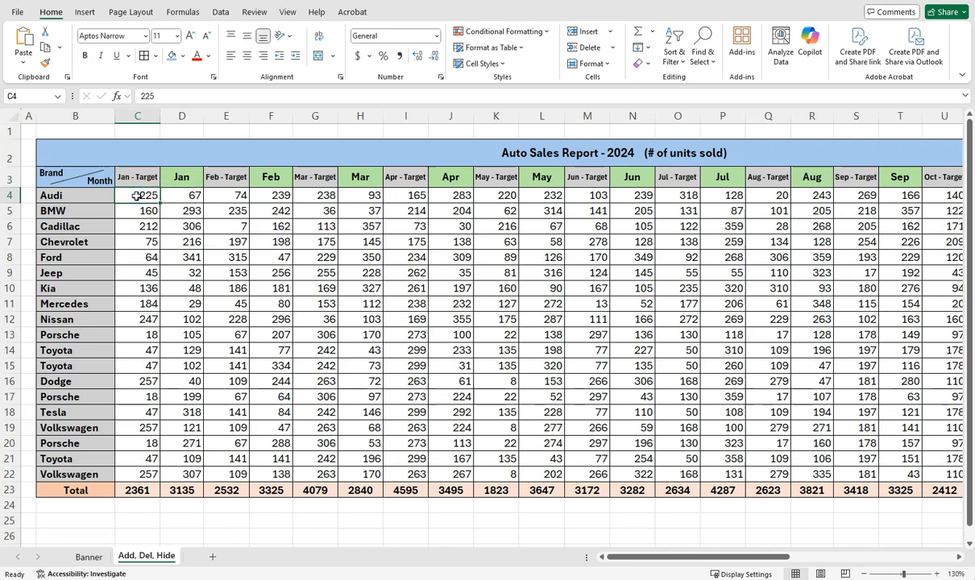
left_click(134, 179)
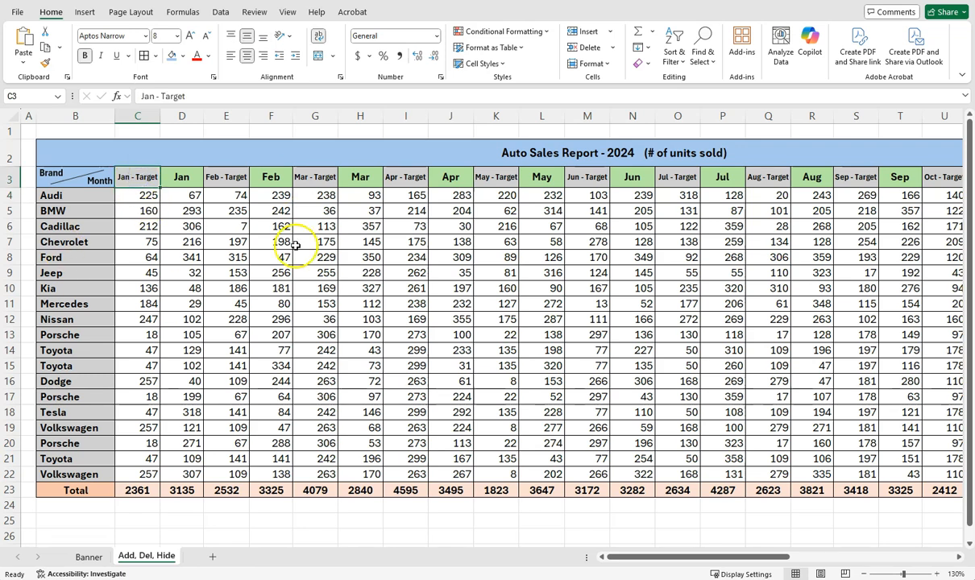
left_click(196, 286)
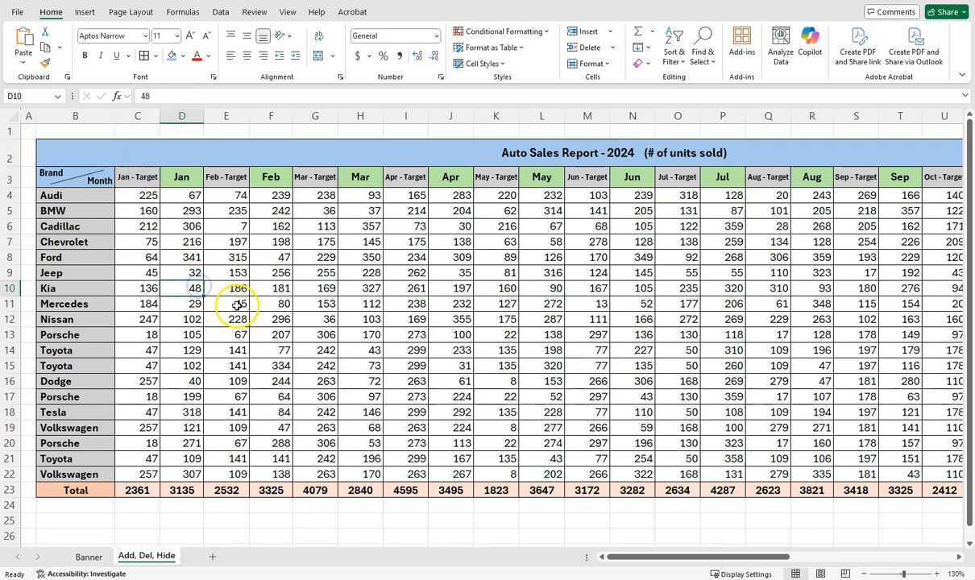
left_click(131, 181)
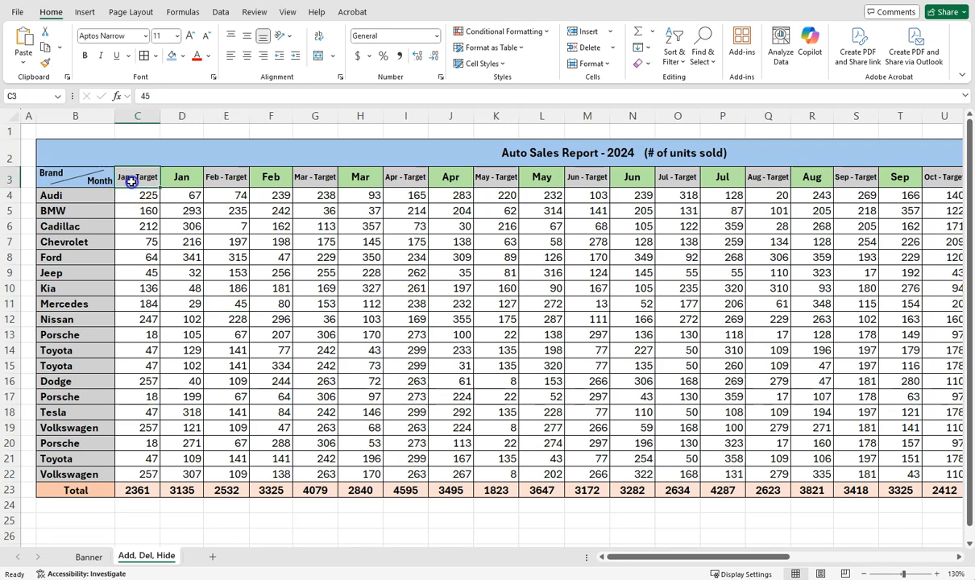
left_click(195, 180)
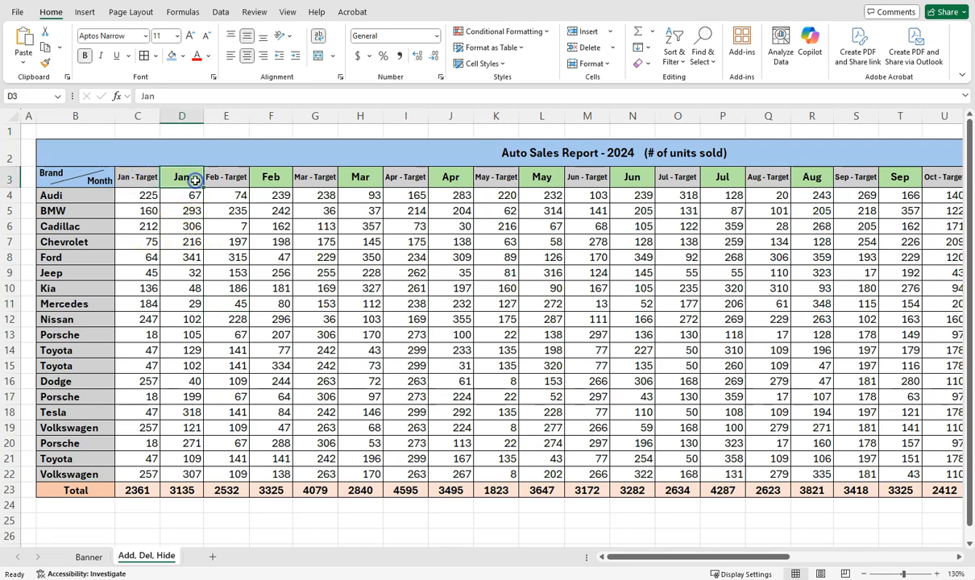
left_click_drag(187, 182, 189, 368)
left_click(225, 210)
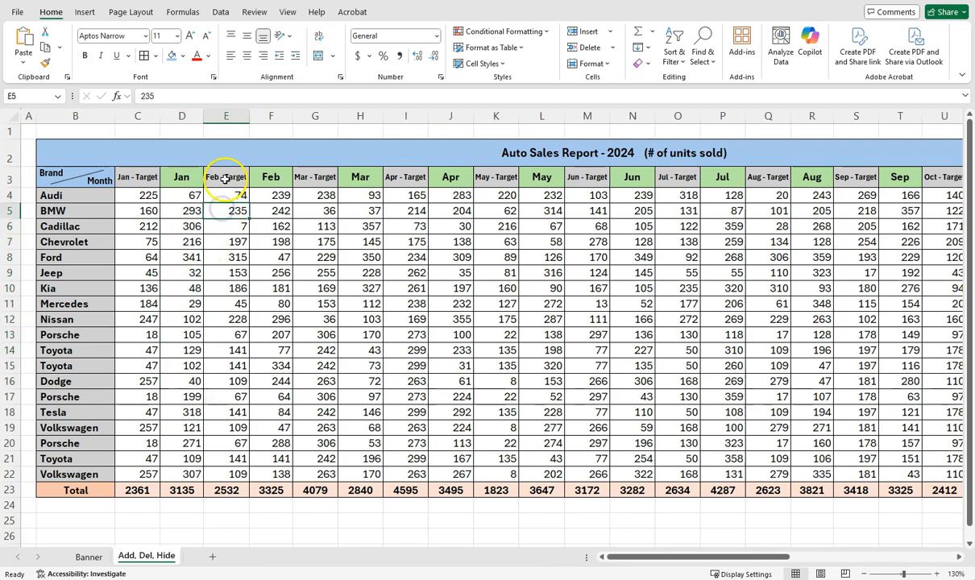
left_click(225, 179)
left_click(274, 184)
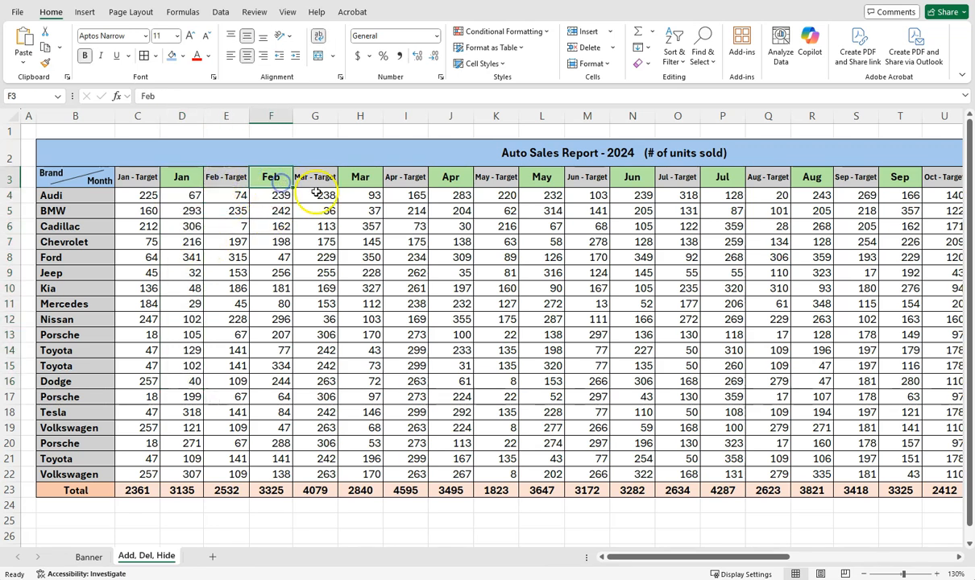
left_click(317, 179)
left_click(361, 179)
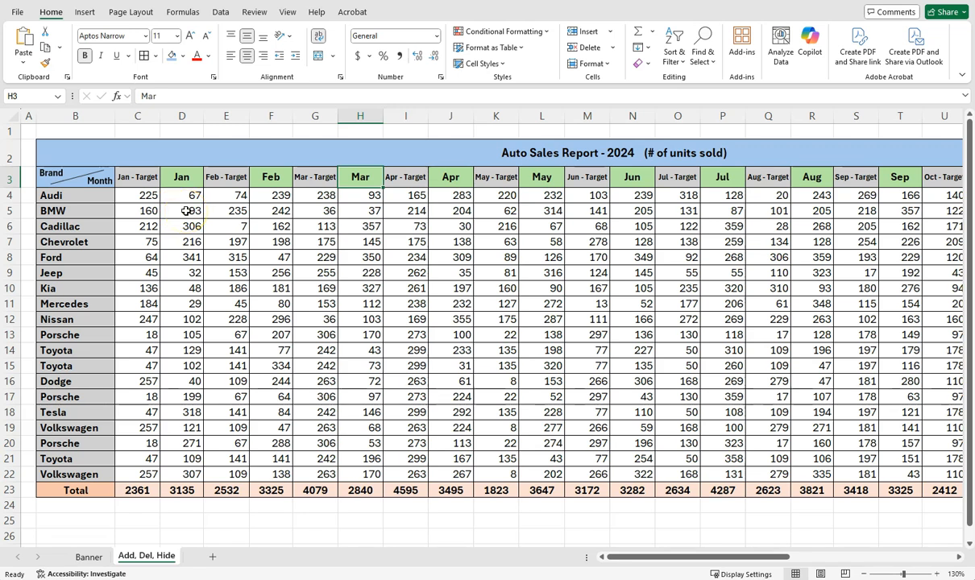
Hide the Jan - Target column, column C
left_click(137, 118)
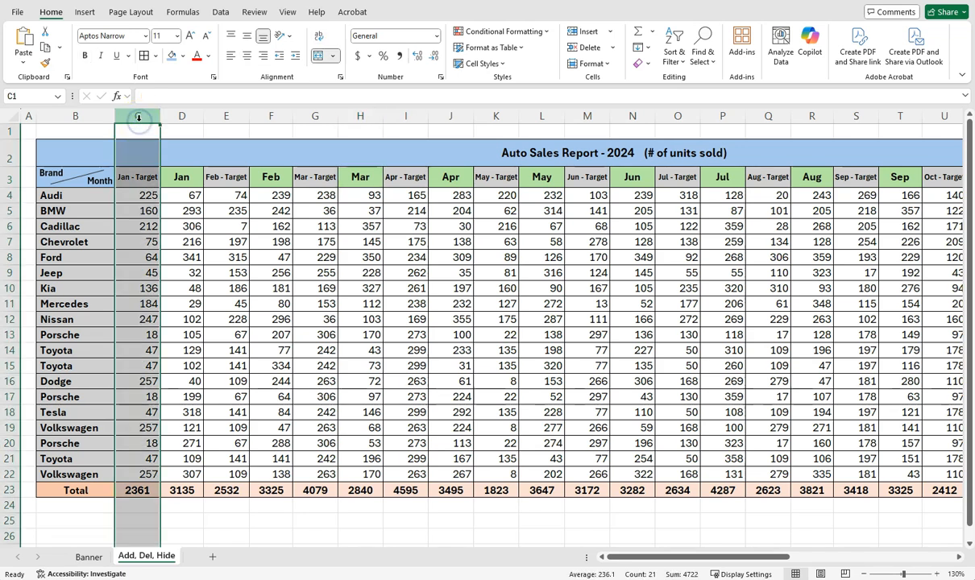
right_click(139, 115)
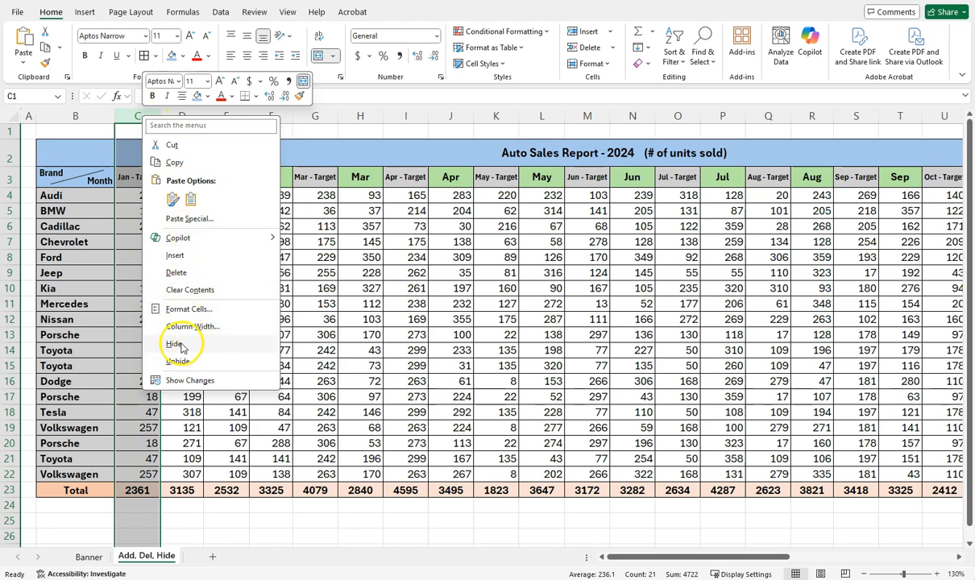
left_click(174, 346)
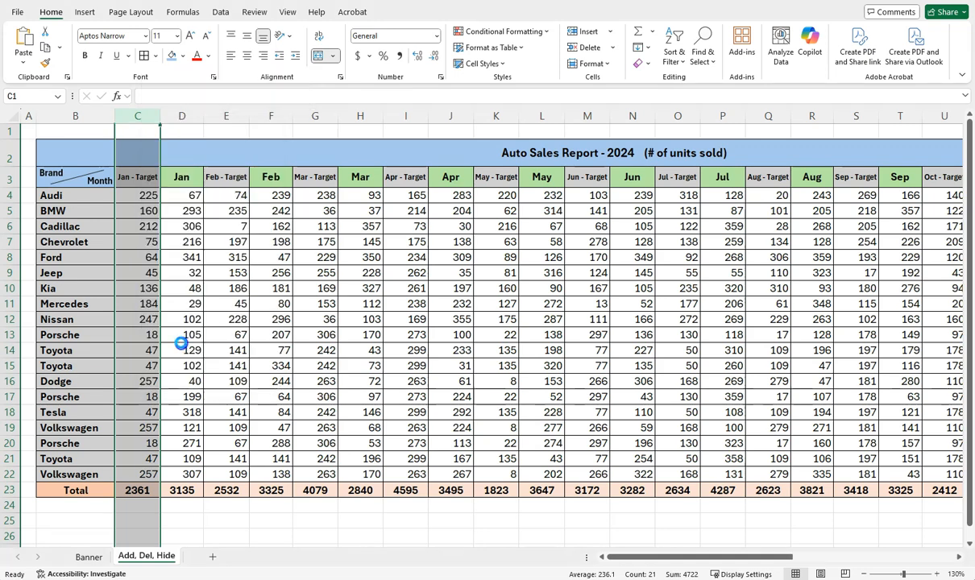
left_click(195, 272)
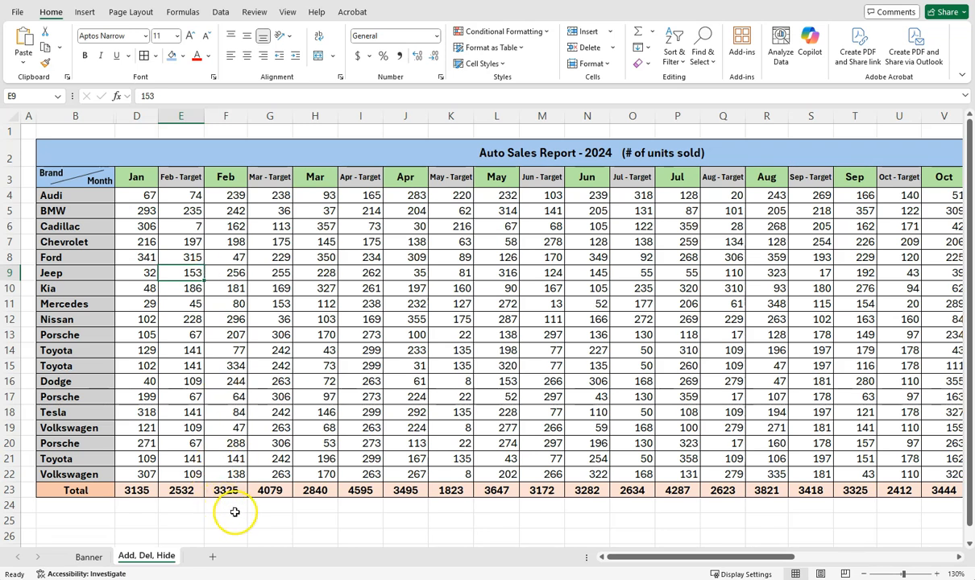
left_click(266, 525)
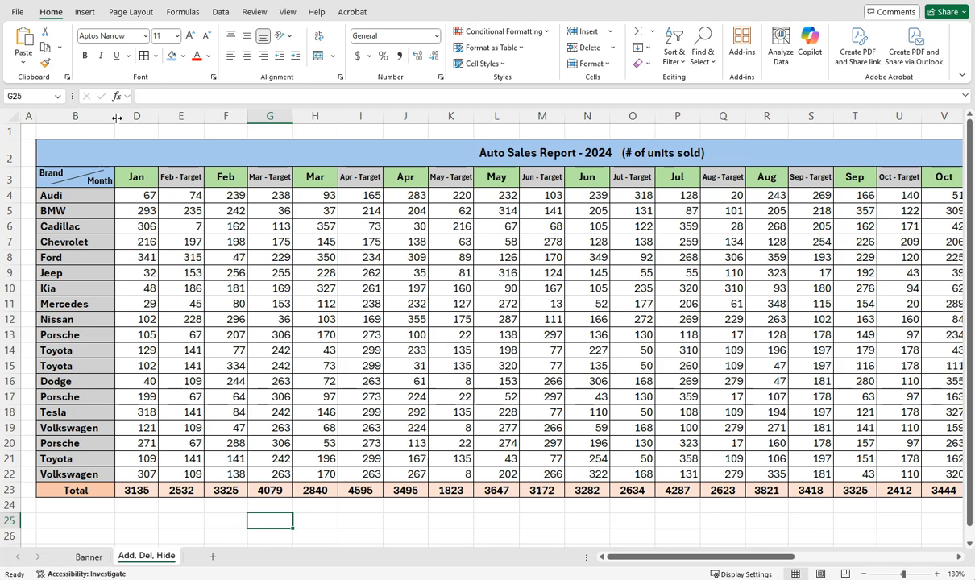
Unhide column C between columns B and D, and undo the unhiding
right_click(117, 118)
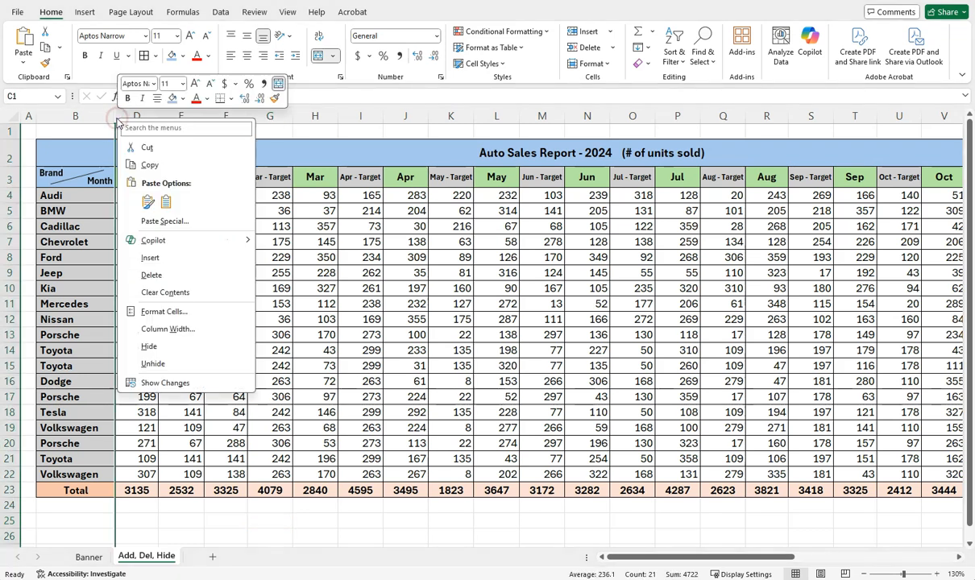
left_click(161, 364)
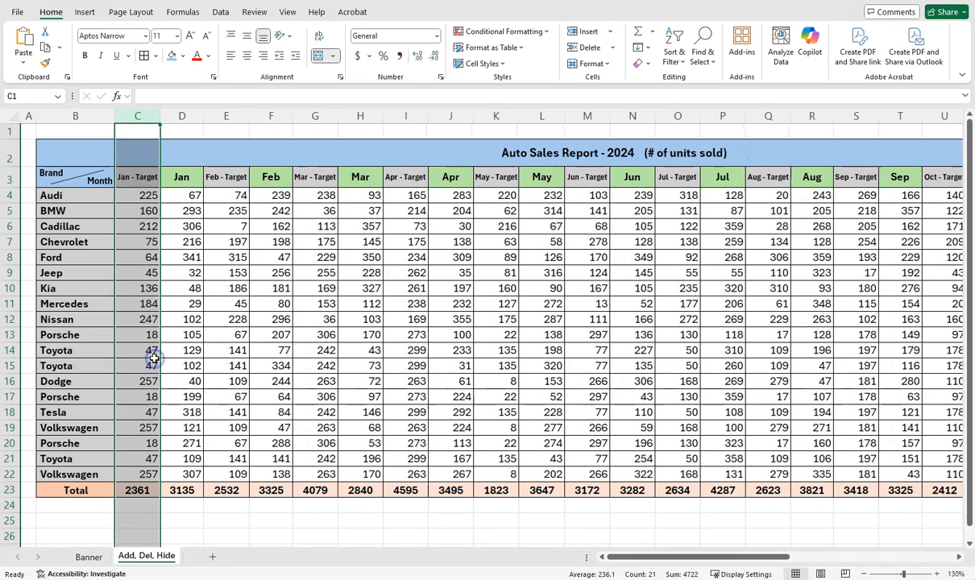
left_click(185, 272)
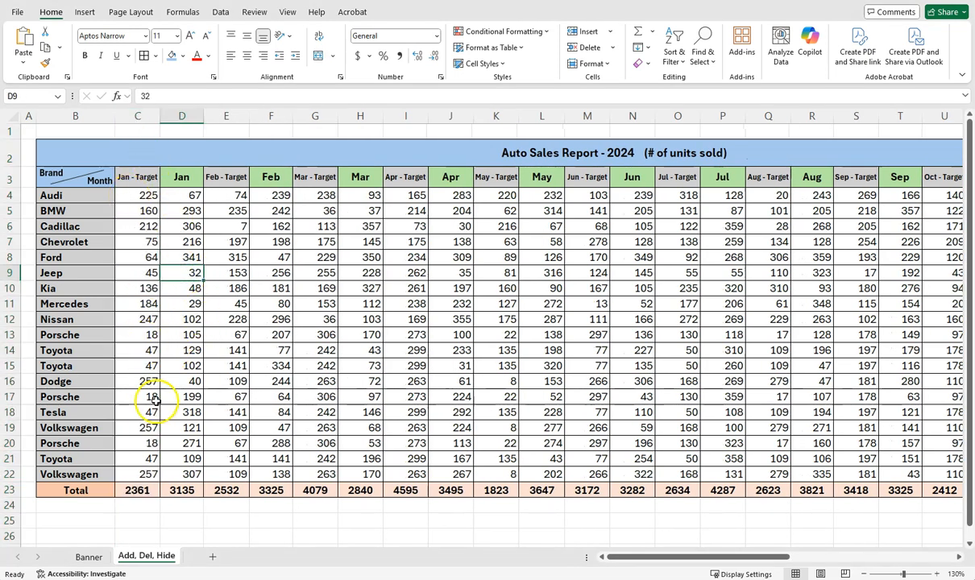
left_click(190, 333)
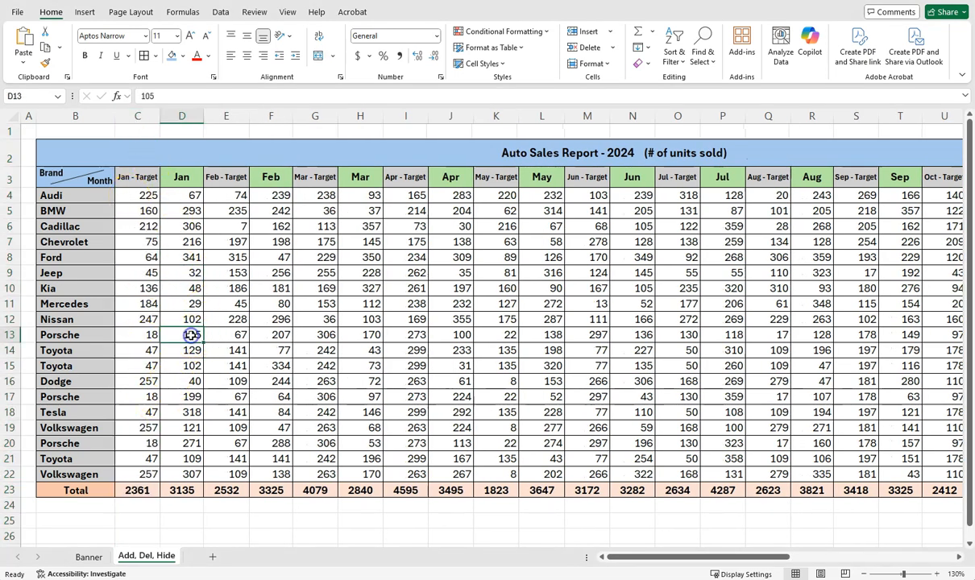
key("ctrl+z")
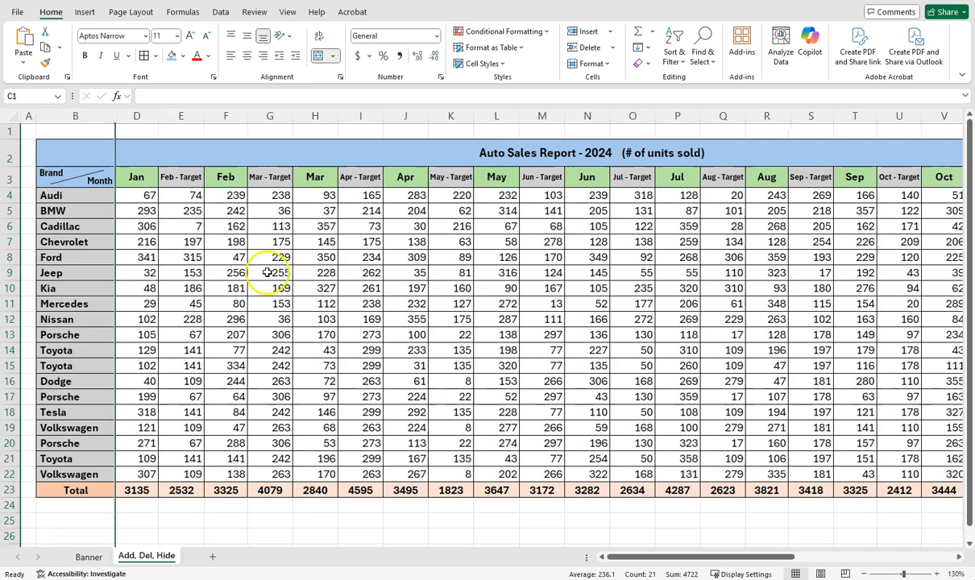
left_click(183, 240)
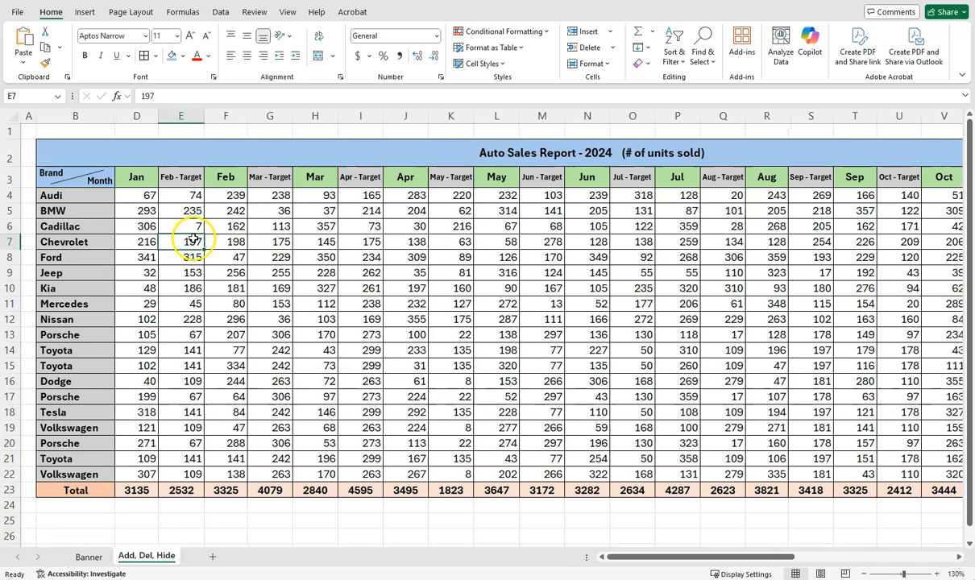
Hide the Feb - Target column, column E
left_click(183, 117)
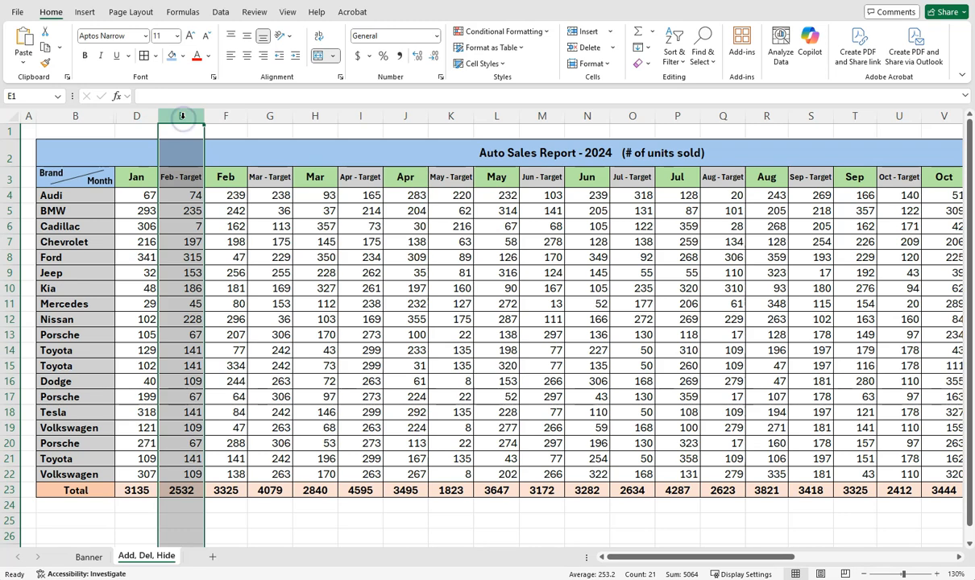
right_click(183, 118)
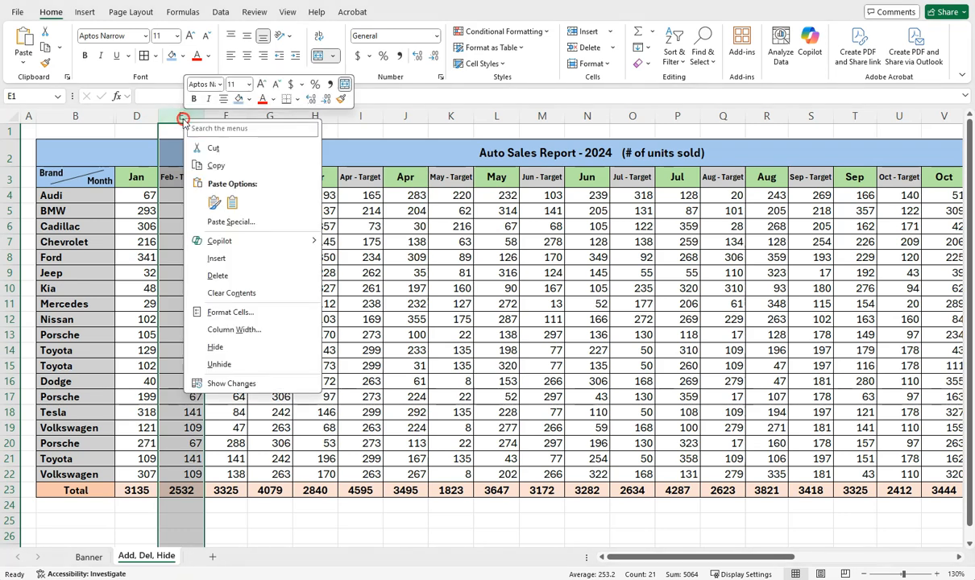
left_click(216, 347)
left_click(228, 260)
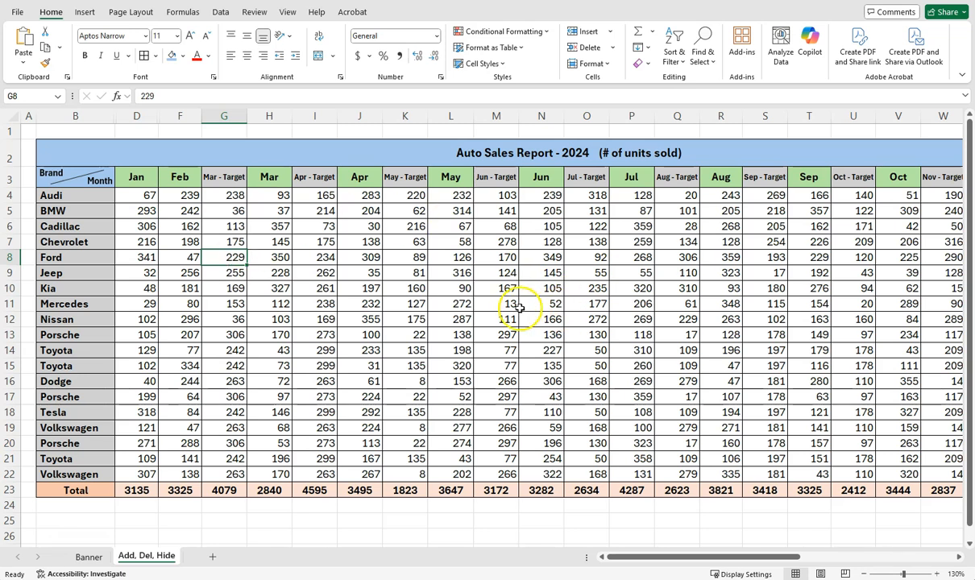
Hide the Mar to Dec Target columns G, I, K, M, O, Q, S, U, W and Y in one operation
left_click(227, 116)
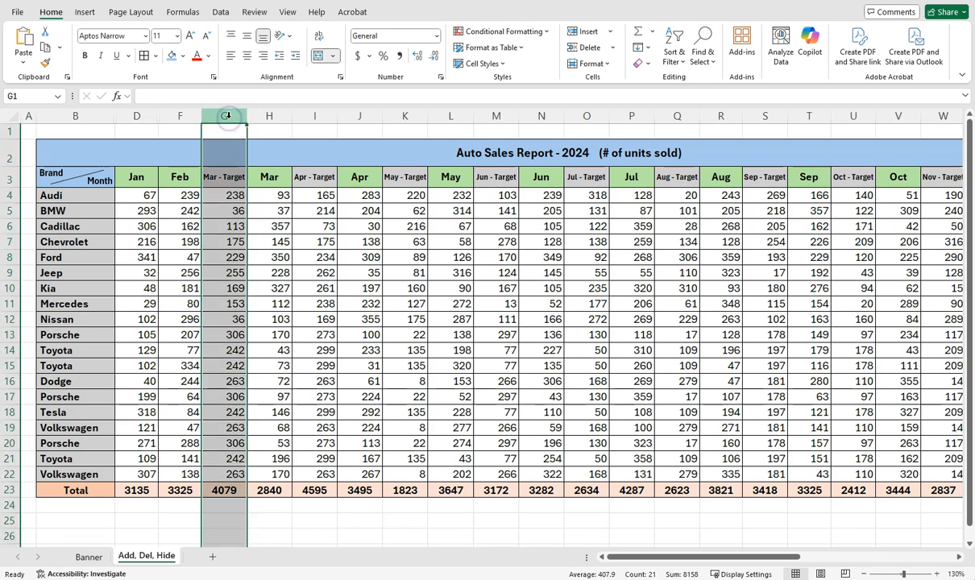
left_click(317, 118, "ctrl")
left_click(403, 118, "ctrl")
left_click(495, 118, "ctrl")
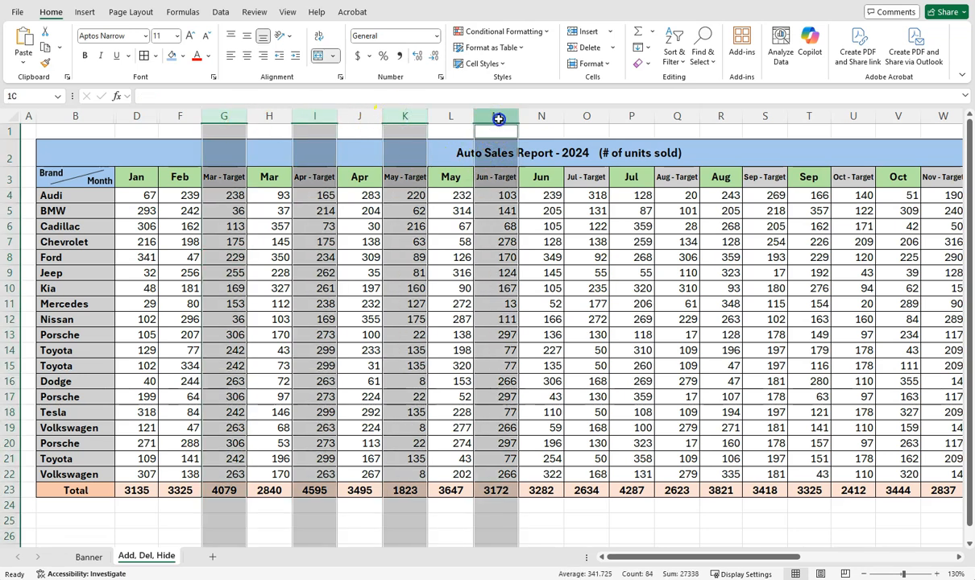
left_click(586, 118, "ctrl")
left_click(678, 118, "ctrl")
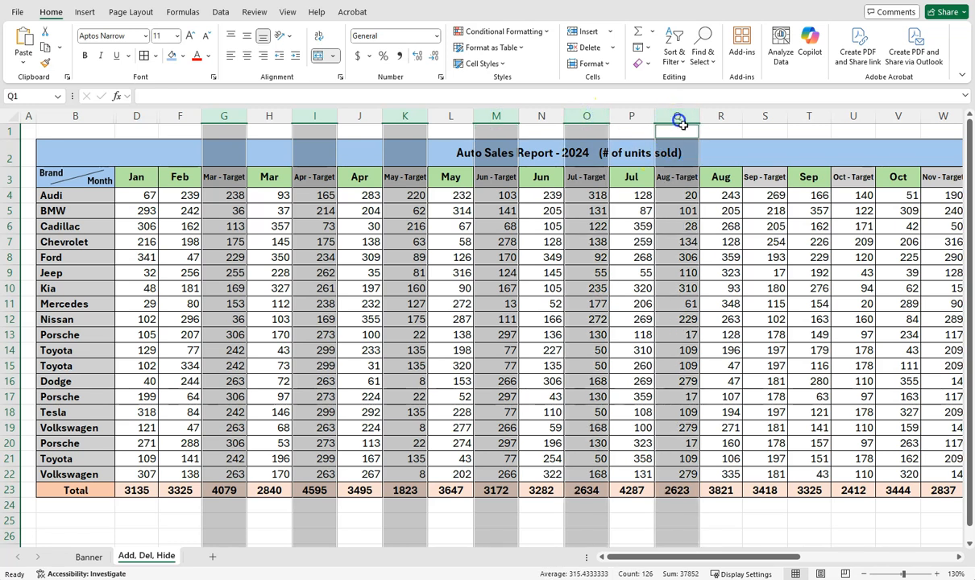
left_click(765, 118, "ctrl")
left_click(853, 118, "ctrl")
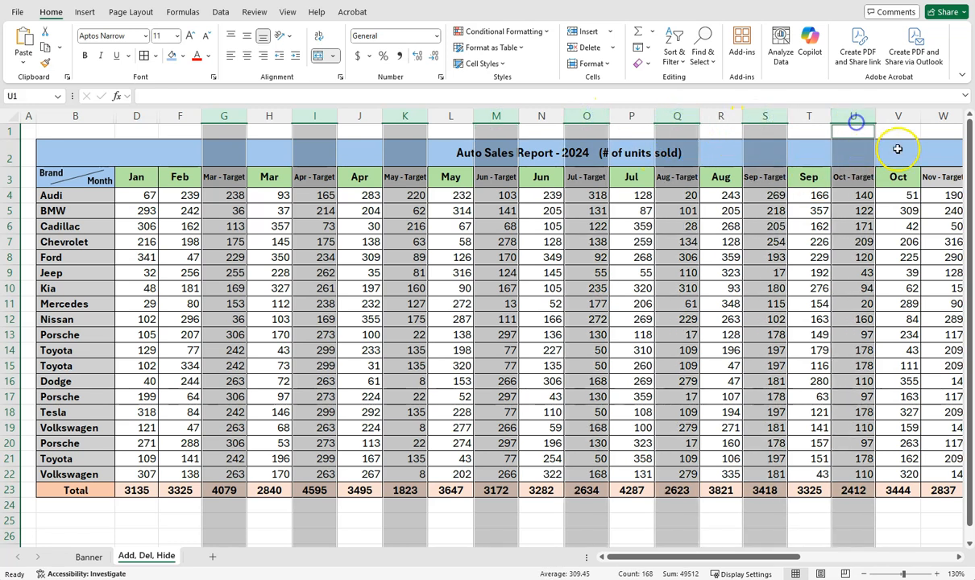
left_click(940, 117, "ctrl")
left_click_drag(763, 558, 808, 557)
left_click(833, 118, "ctrl")
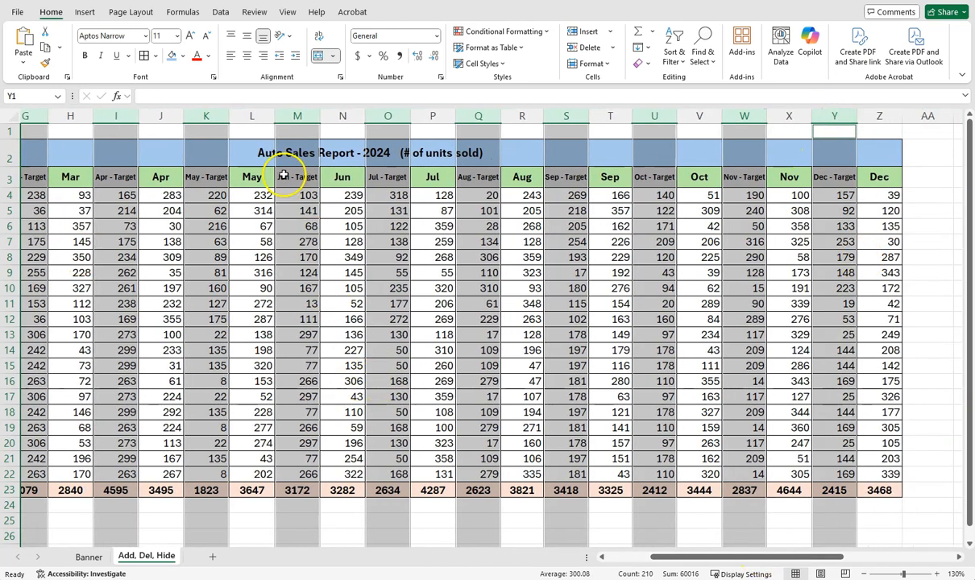
right_click(297, 117)
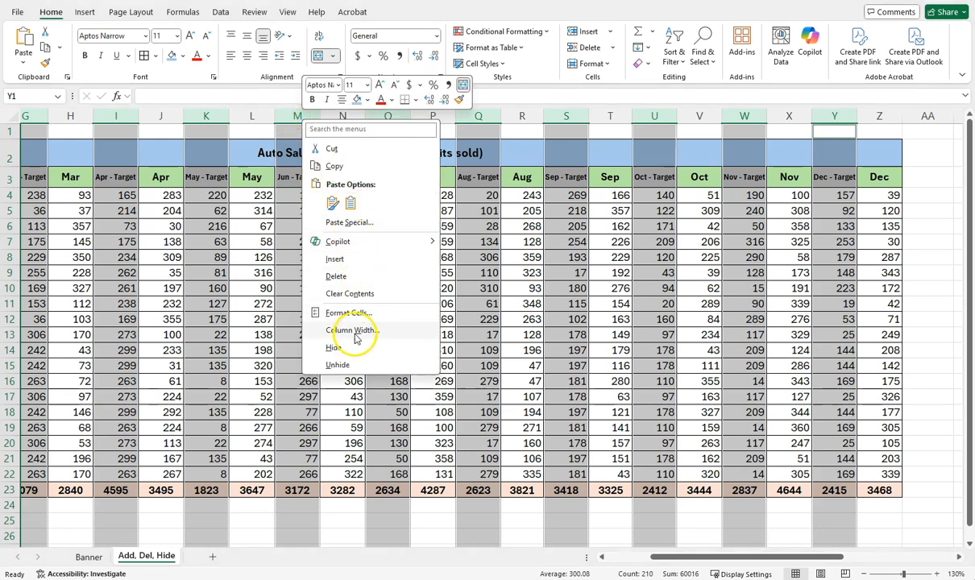
left_click(333, 349)
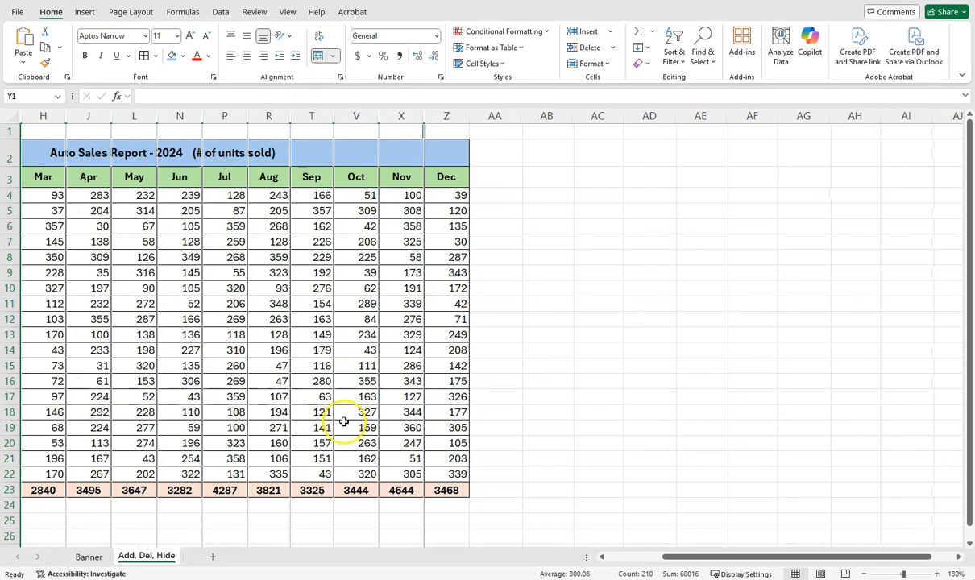
left_click_drag(681, 558, 683, 558)
left_click_drag(617, 557, 618, 558)
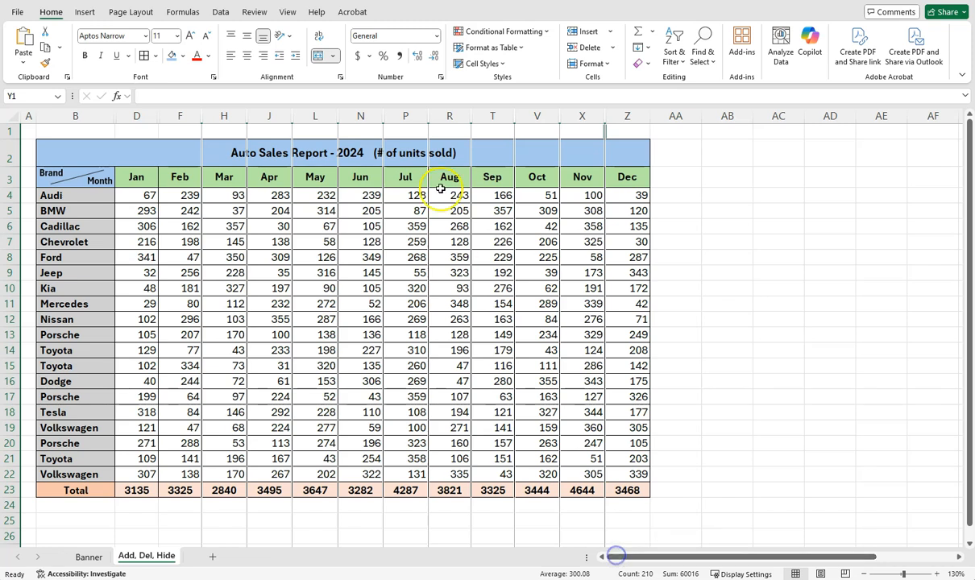
left_click(230, 304)
left_click(232, 241)
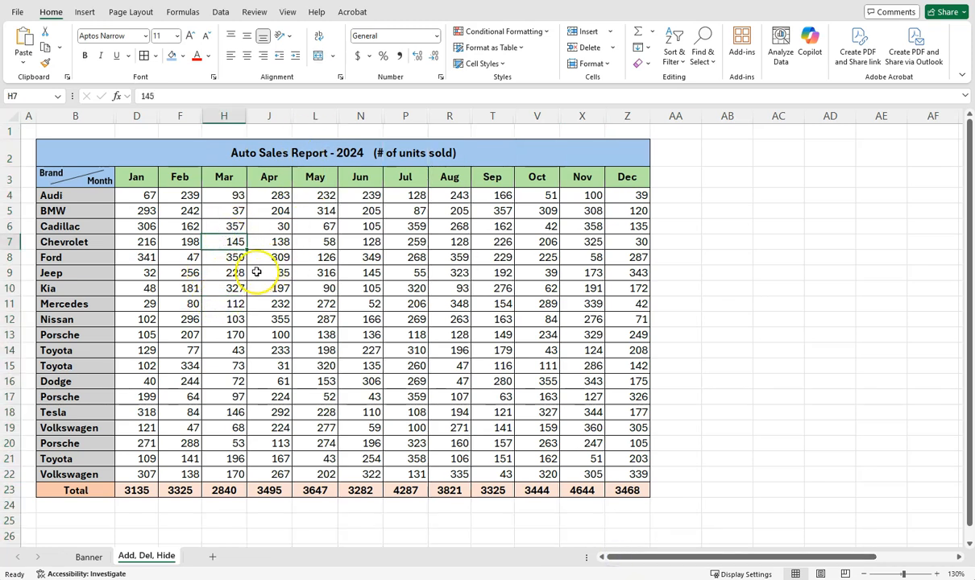
left_click(261, 272)
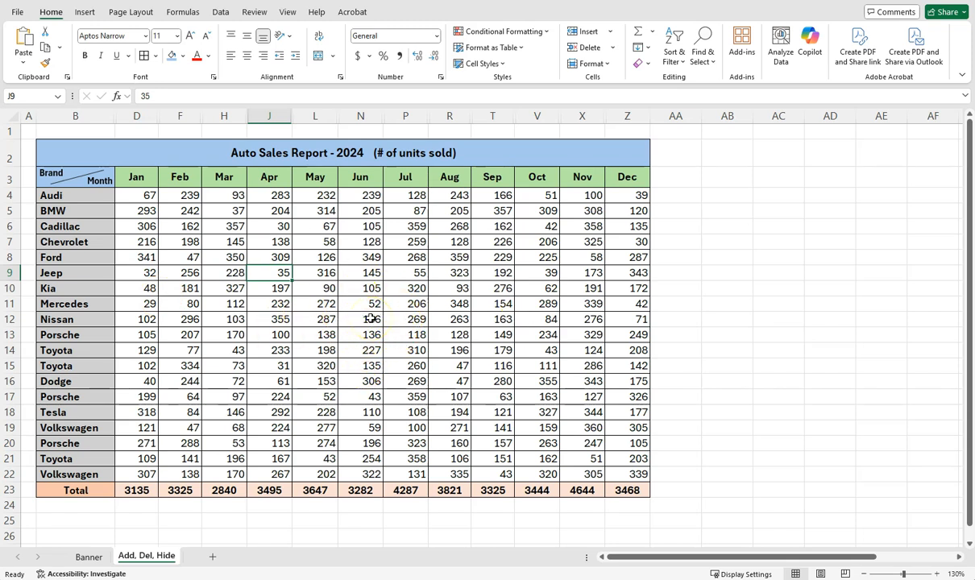
left_click(405, 333)
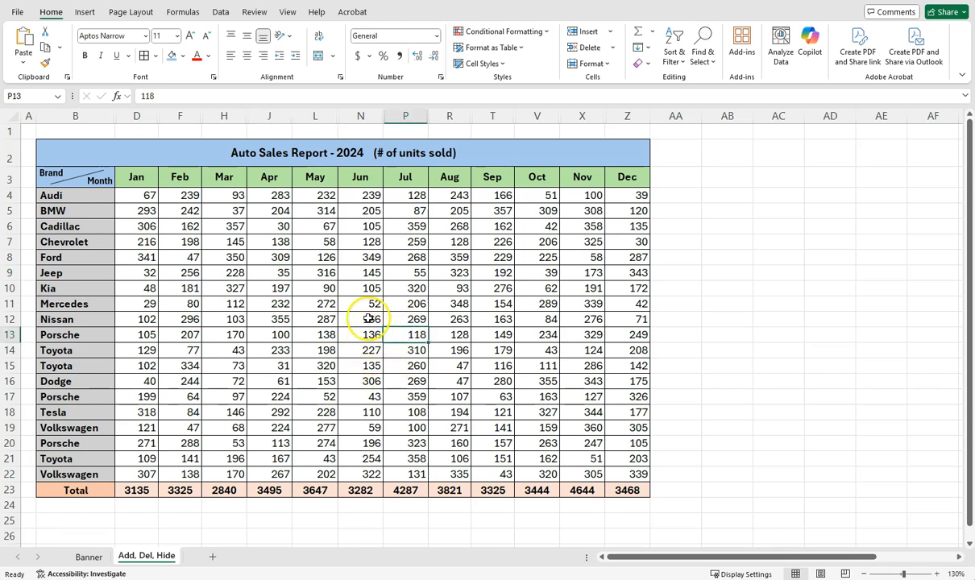
left_click(364, 321)
left_click(398, 339)
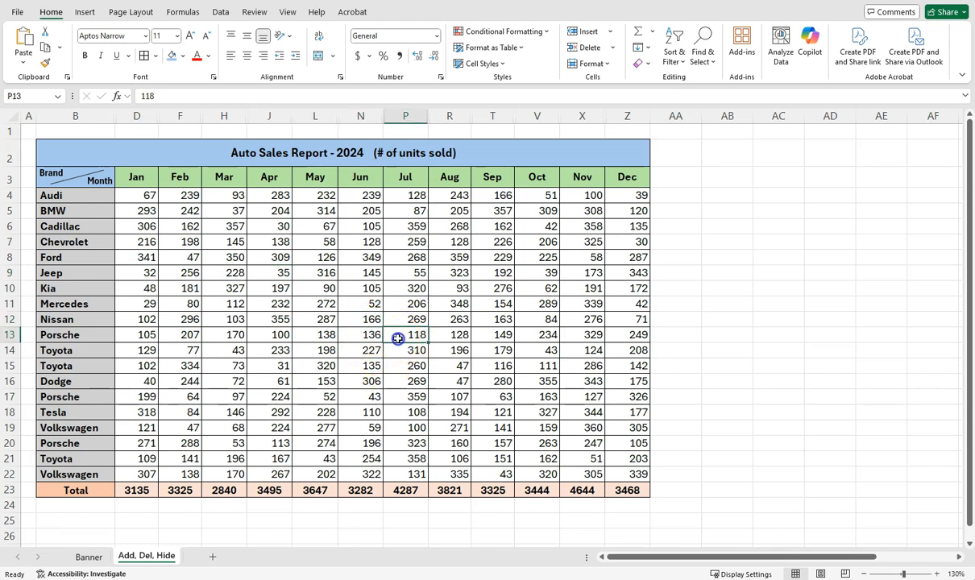
left_click(369, 319)
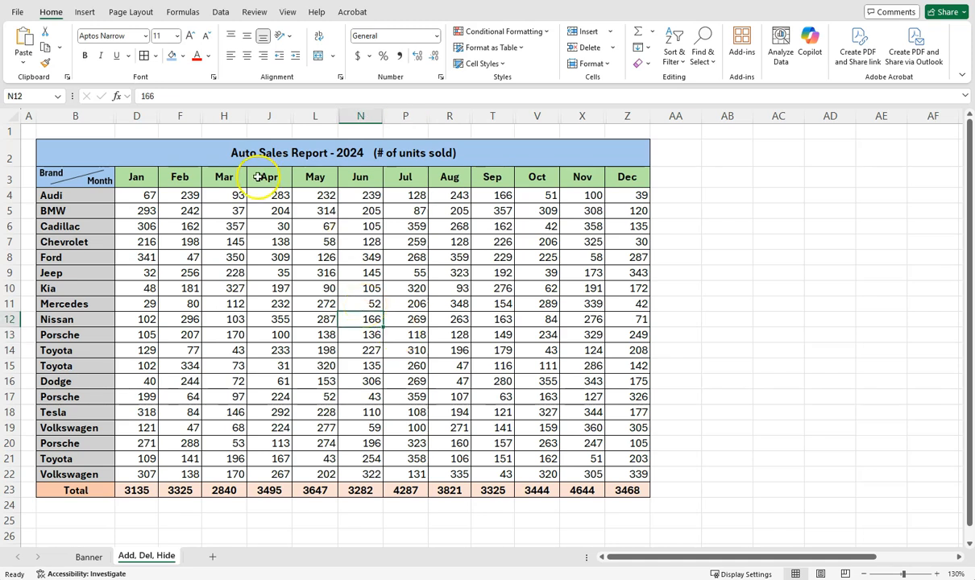
Unhide the Jan - Target column C between columns B and D
right_click(118, 118)
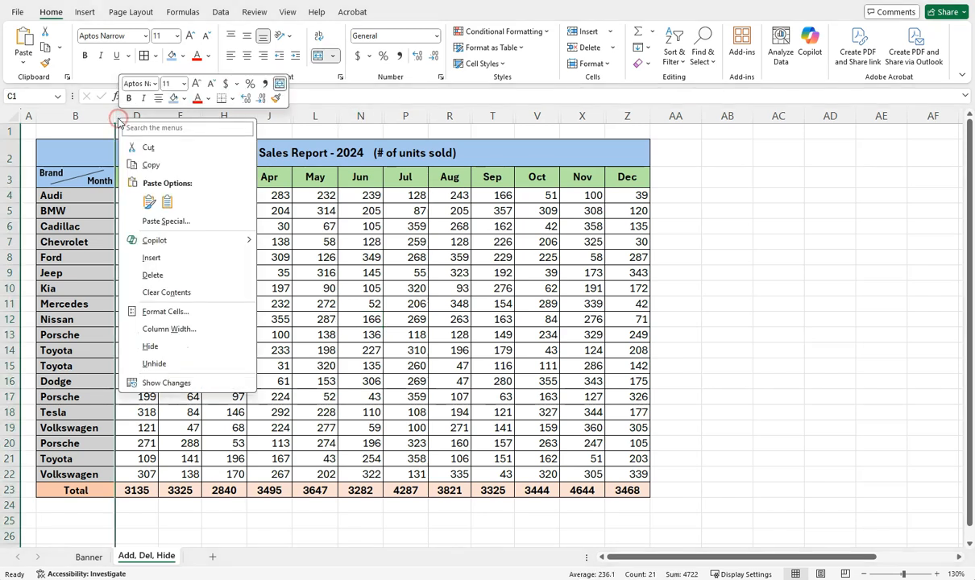
left_click(155, 363)
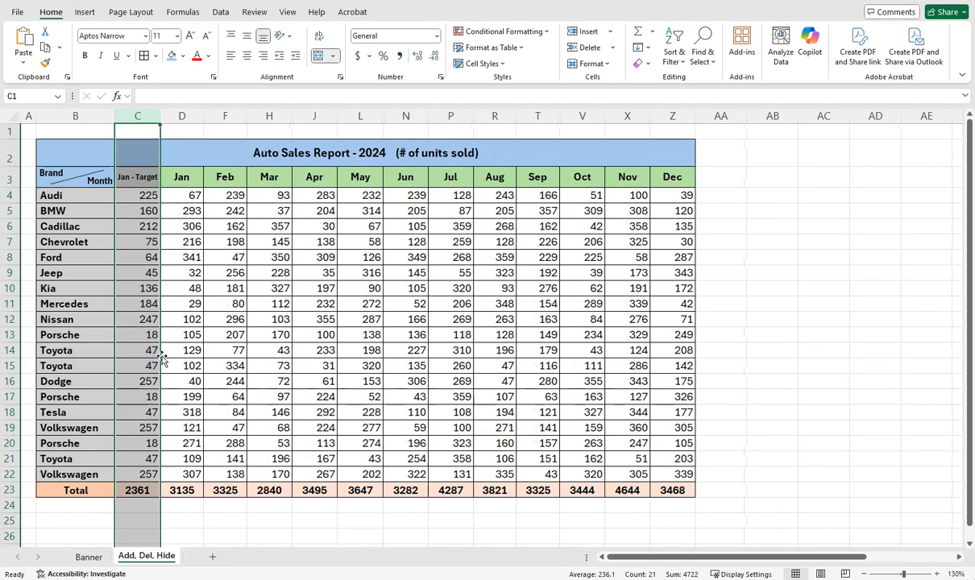
left_click(174, 348)
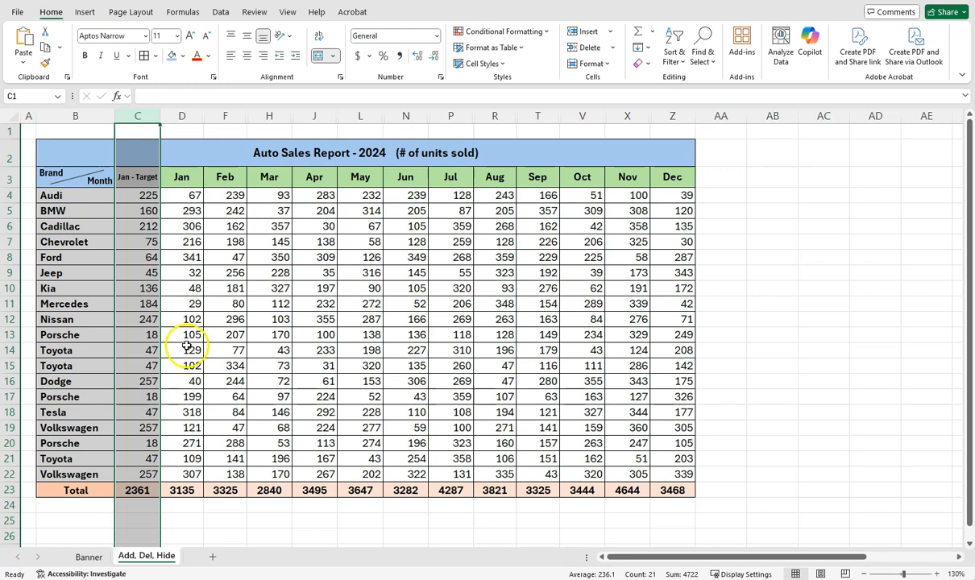
left_click(191, 207)
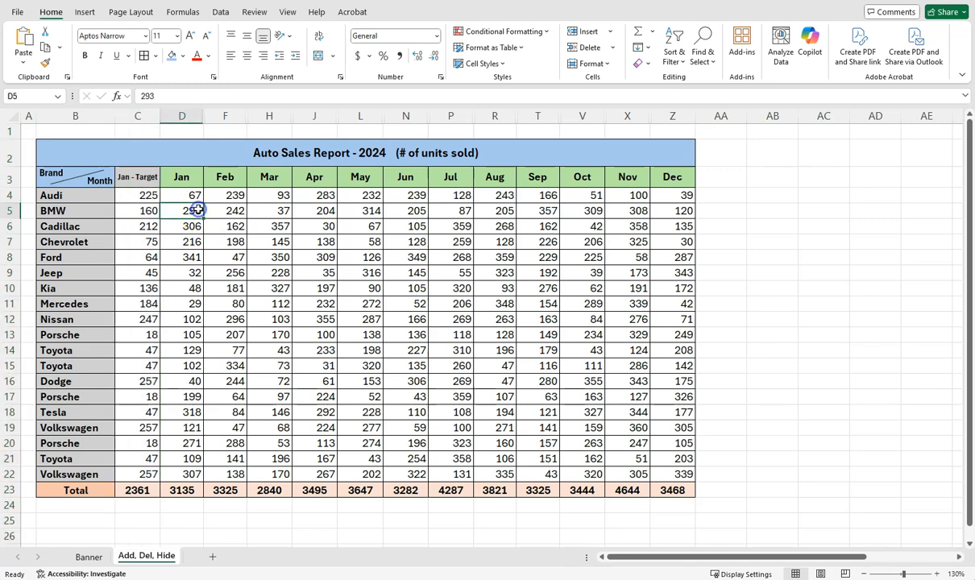
left_click(276, 226)
Unhide the Feb and Mar Target columns within the column range D to H, and undo the unhiding
left_click_drag(183, 116, 261, 116)
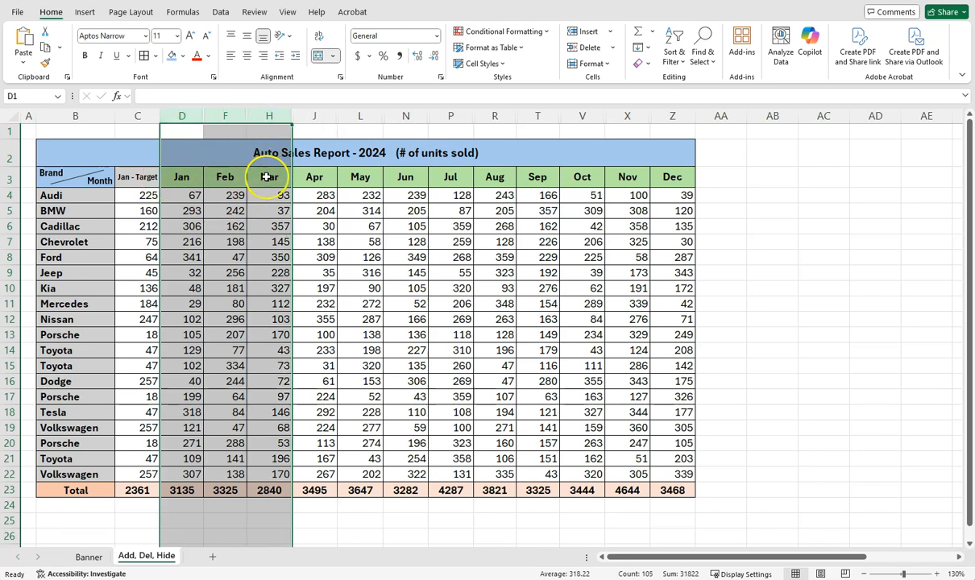
right_click(228, 118)
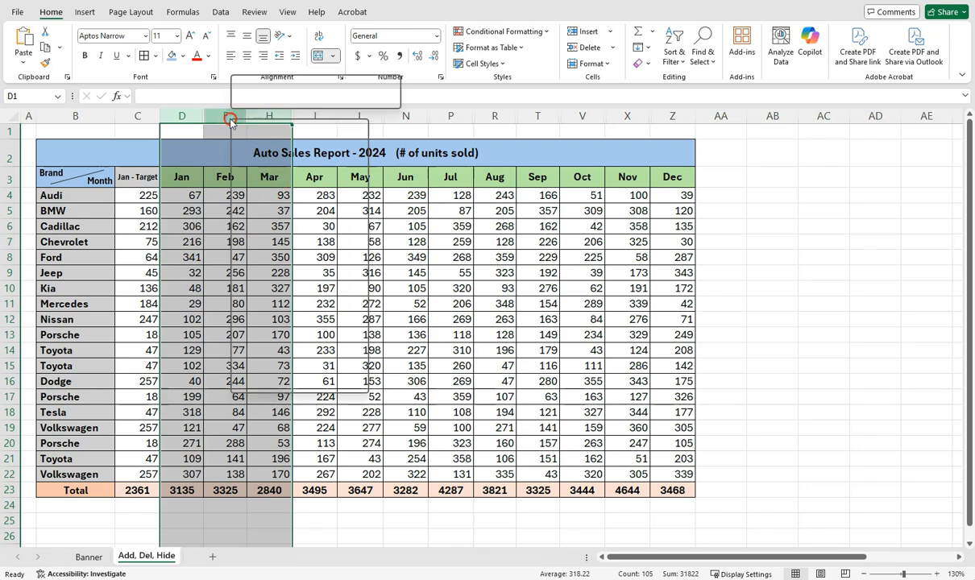
left_click(270, 365)
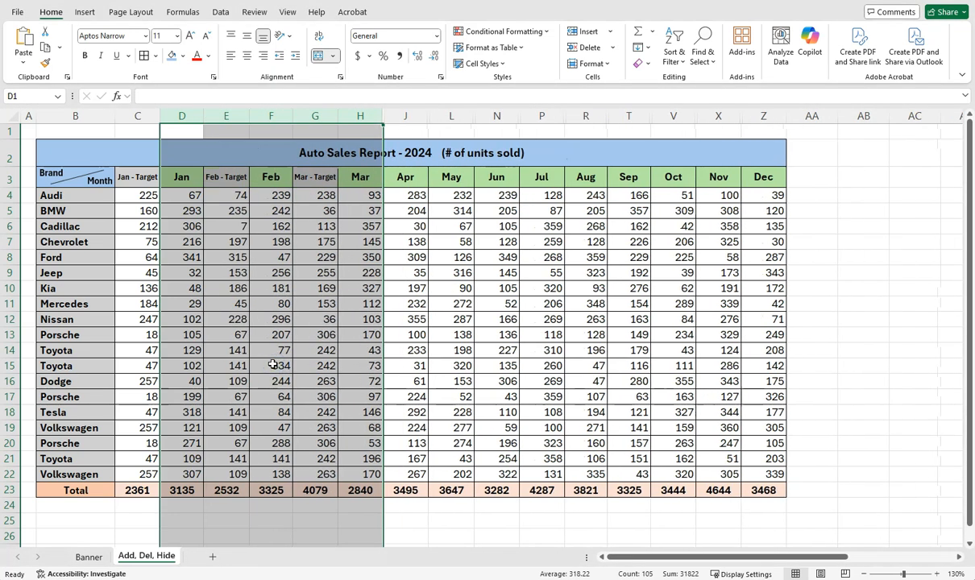
left_click(226, 177)
left_click(318, 179)
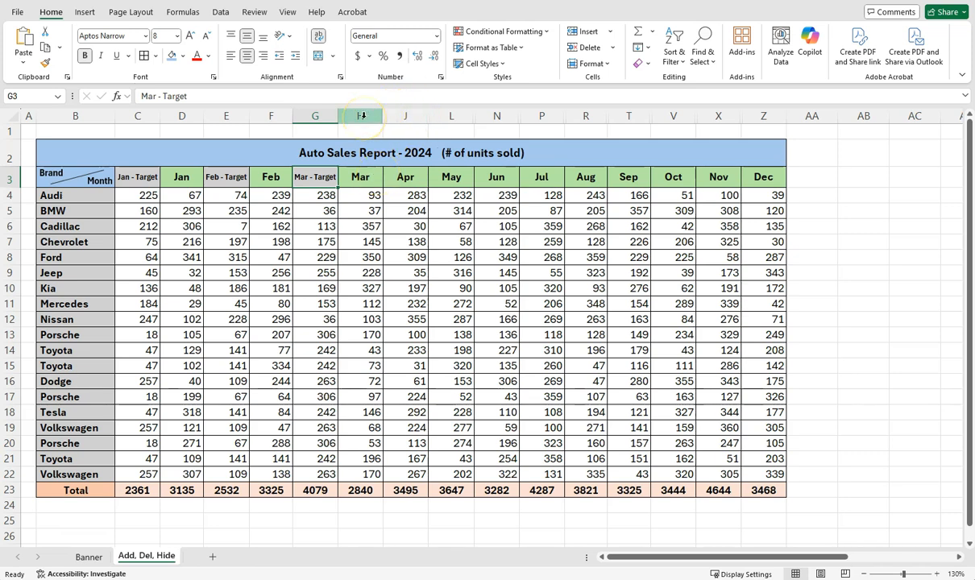
key("ctrl+z")
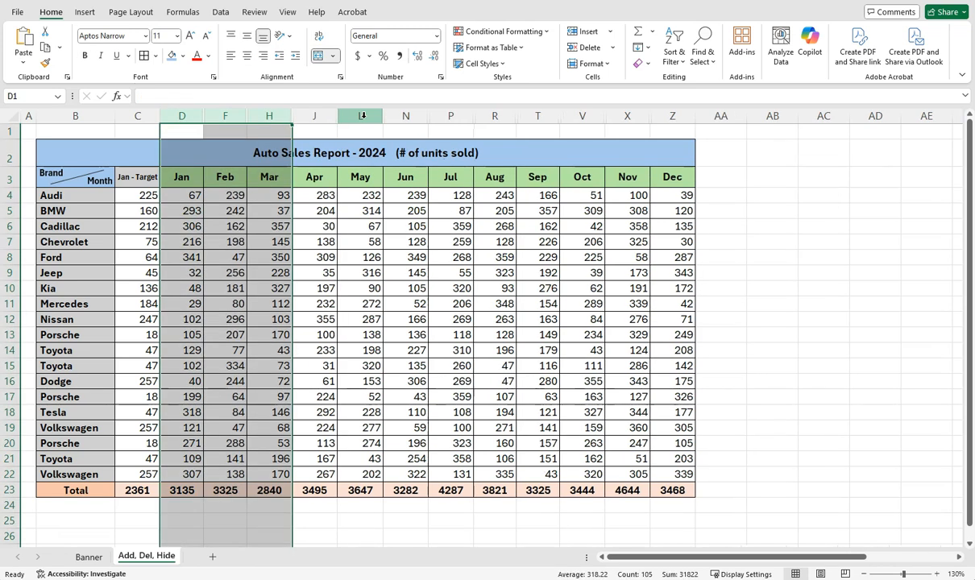
left_click(359, 256)
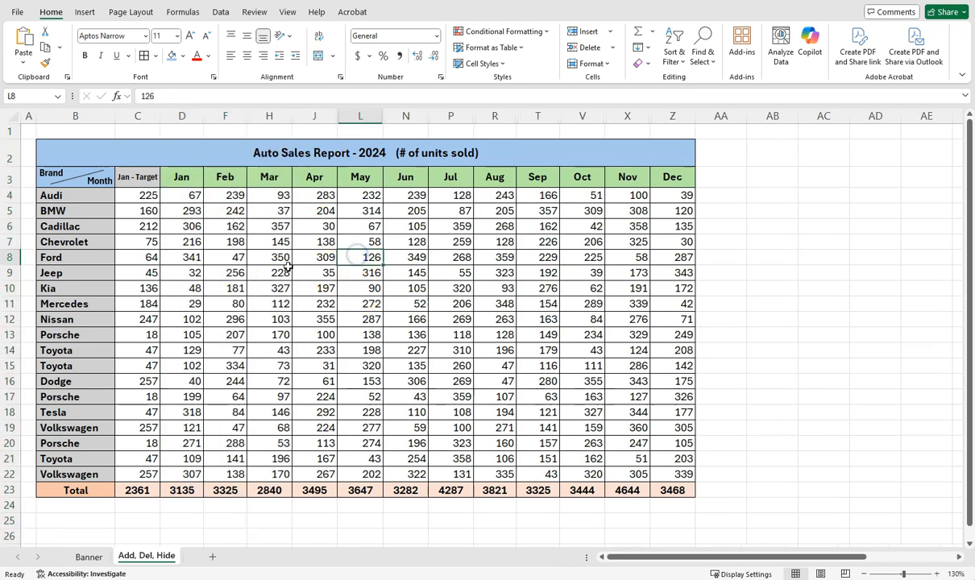
Unhide all hidden Target columns within the column range D to Z in one operation
left_click_drag(184, 117, 657, 116)
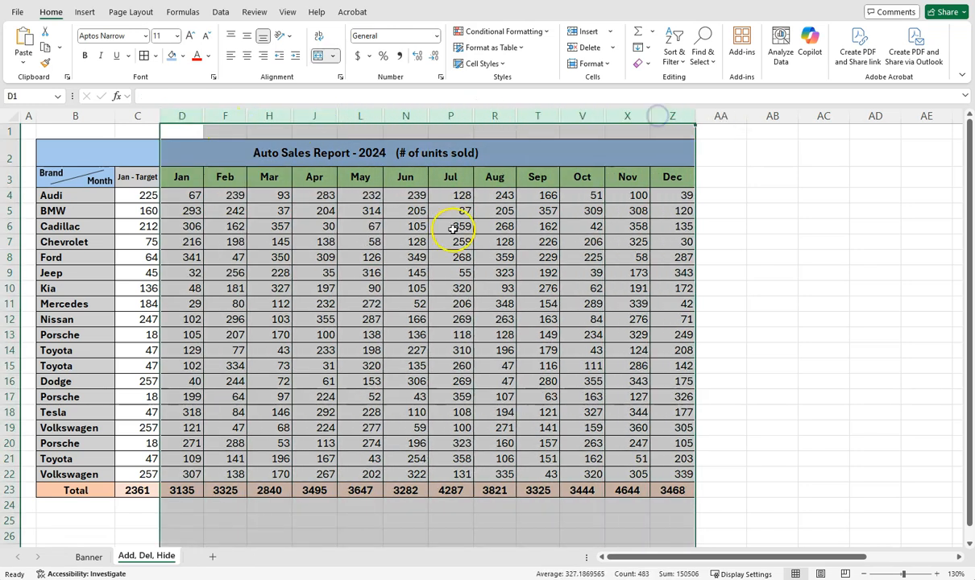
right_click(354, 117)
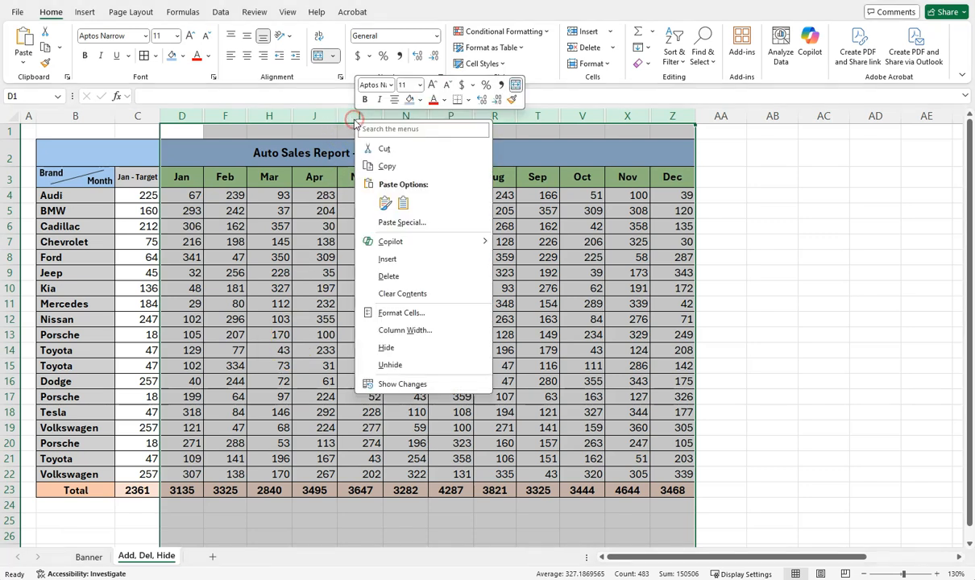
left_click(390, 364)
left_click(618, 269)
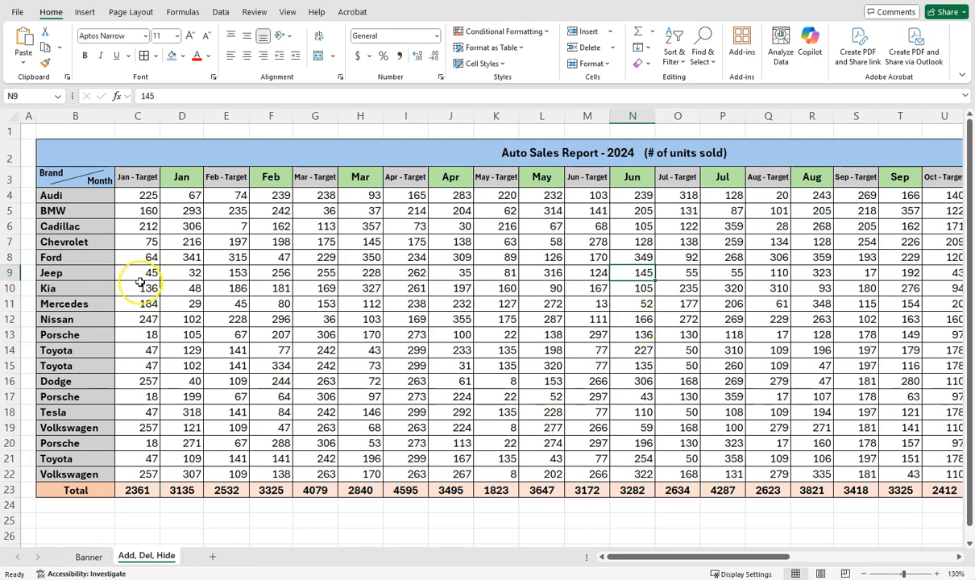
Hide the non-adjacent rows 7, 9, 12, 15 and 17 in one operation
left_click(10, 242)
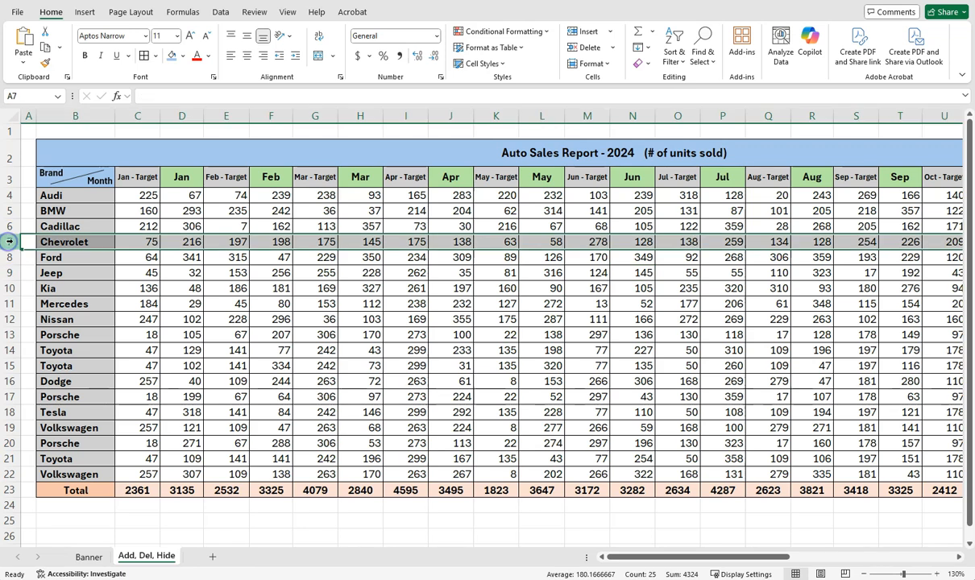
left_click(9, 272, "ctrl")
left_click(10, 319, "ctrl")
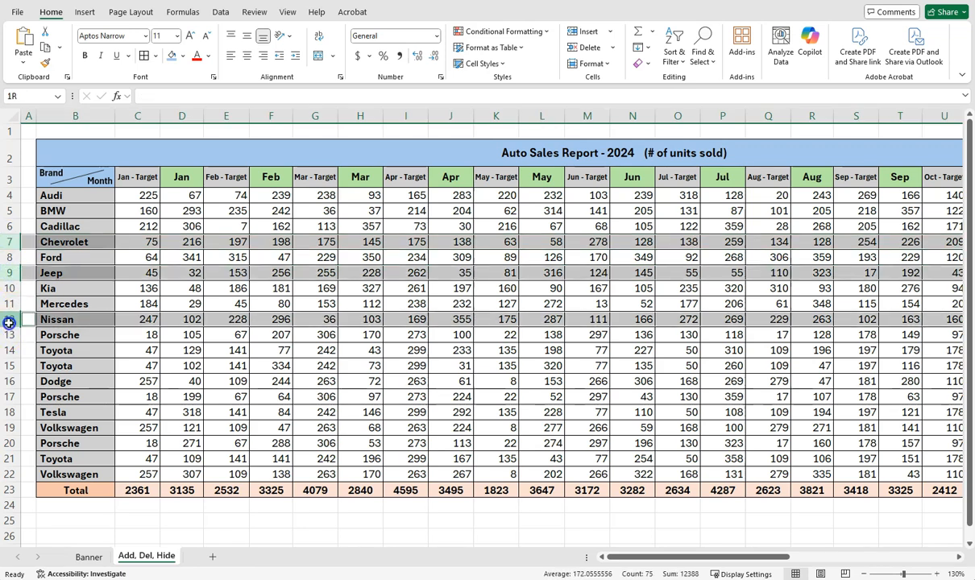
left_click(9, 365, "ctrl")
left_click(9, 397, "ctrl")
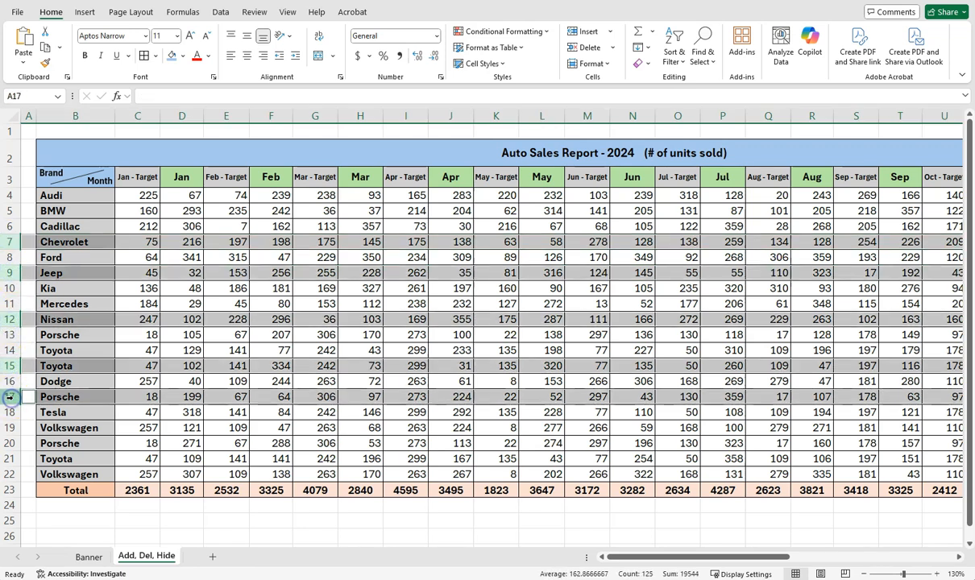
right_click(13, 397)
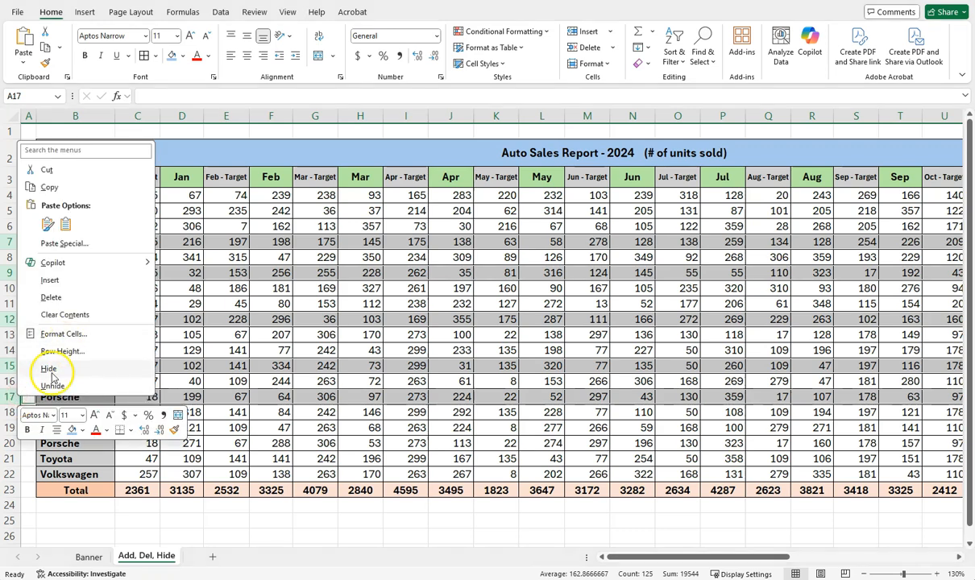
left_click(49, 367)
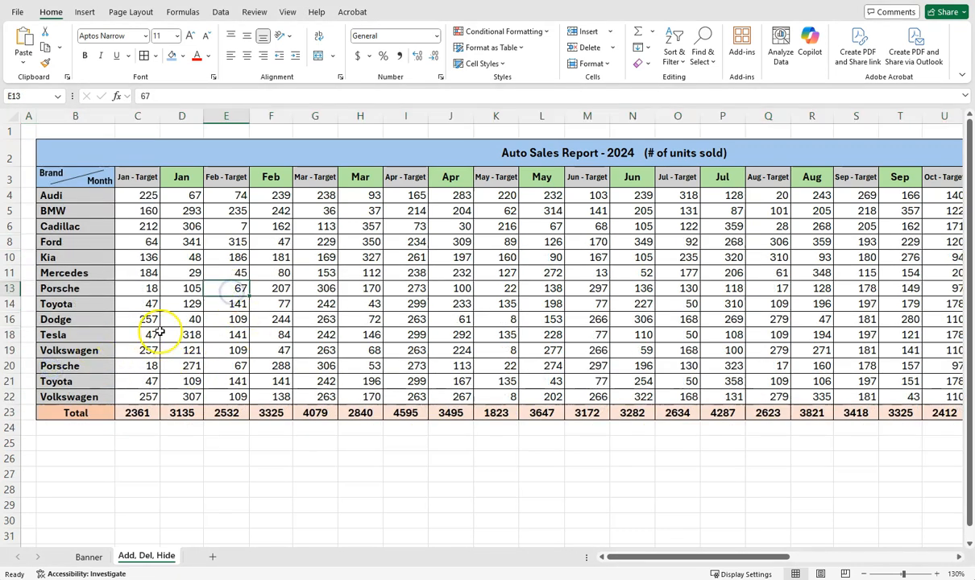
left_click(169, 332)
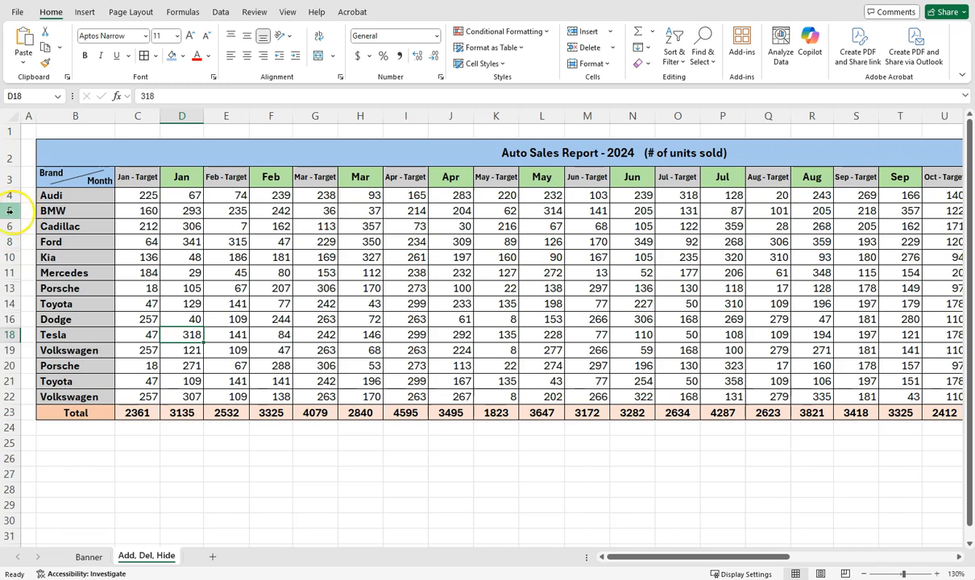
Unhide all hidden rows within the row range 5 to 22 in one operation
left_click_drag(10, 211, 12, 396)
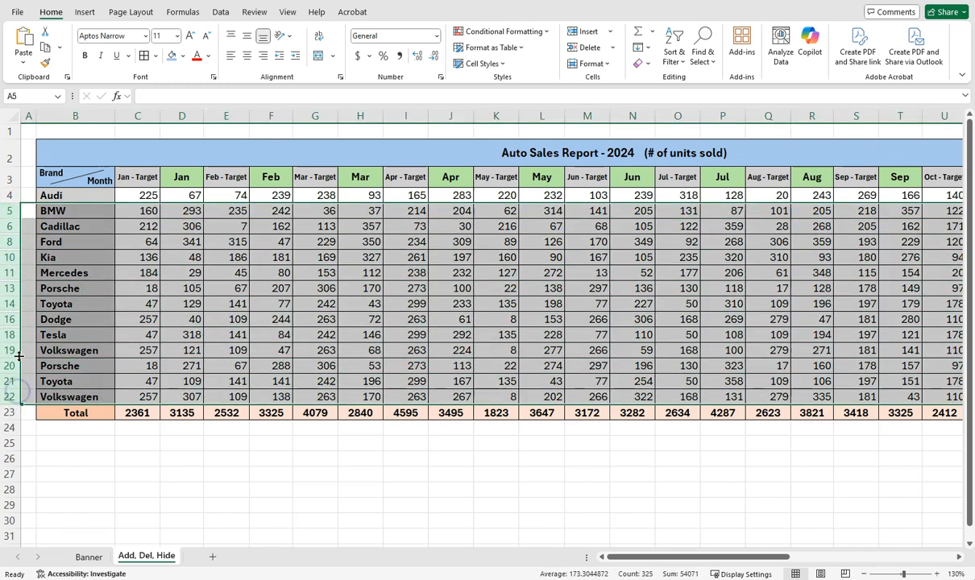
right_click(9, 288)
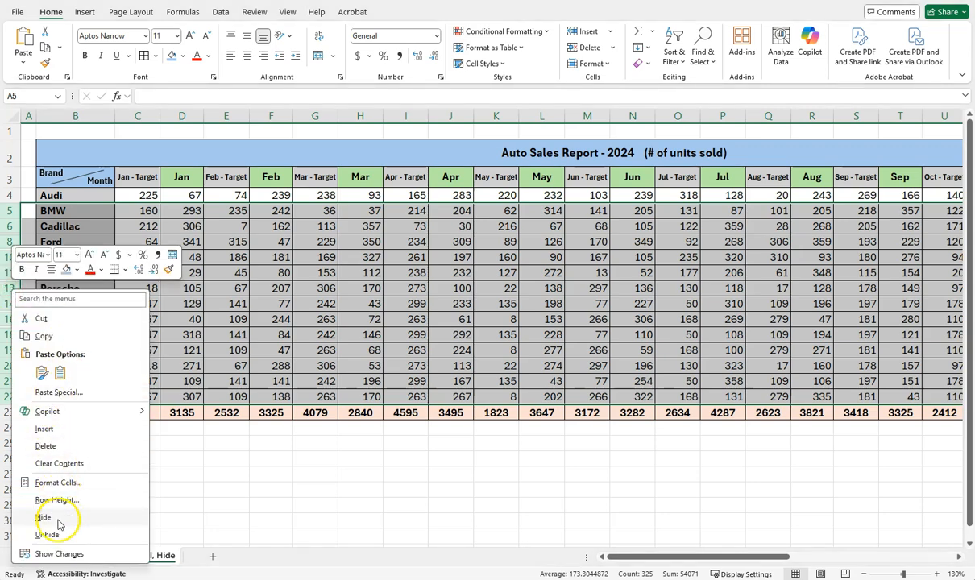
left_click(93, 537)
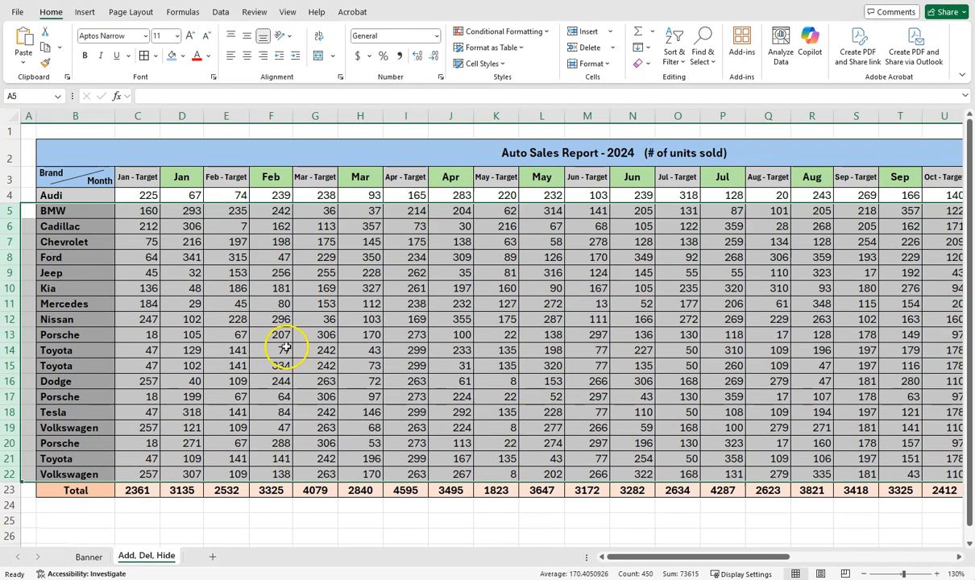
left_click(284, 349)
left_click(175, 259)
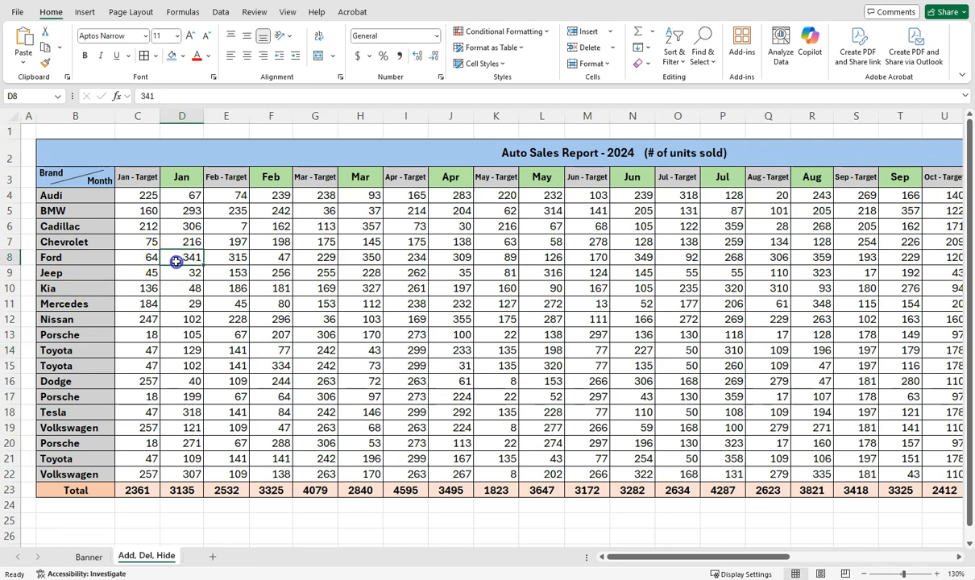
left_click(139, 196)
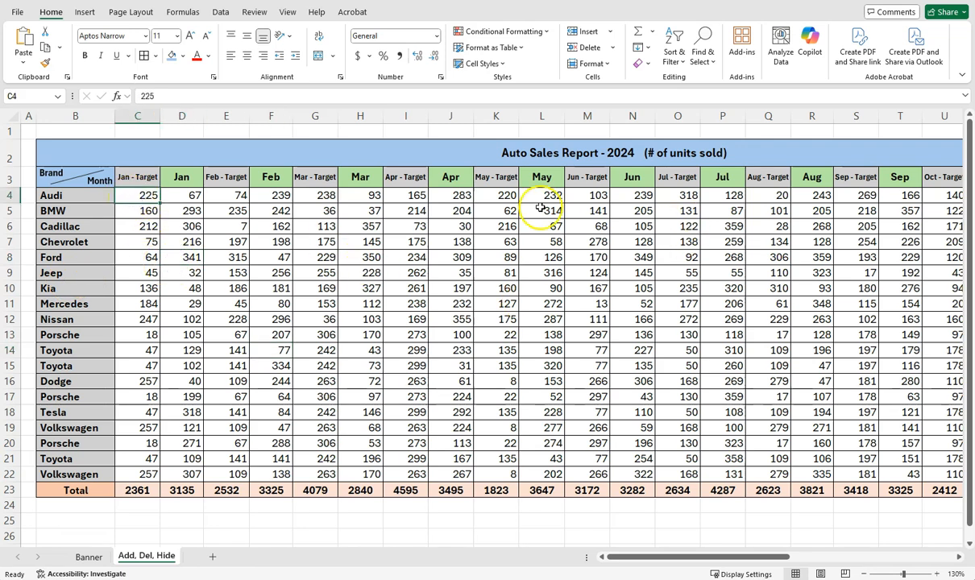